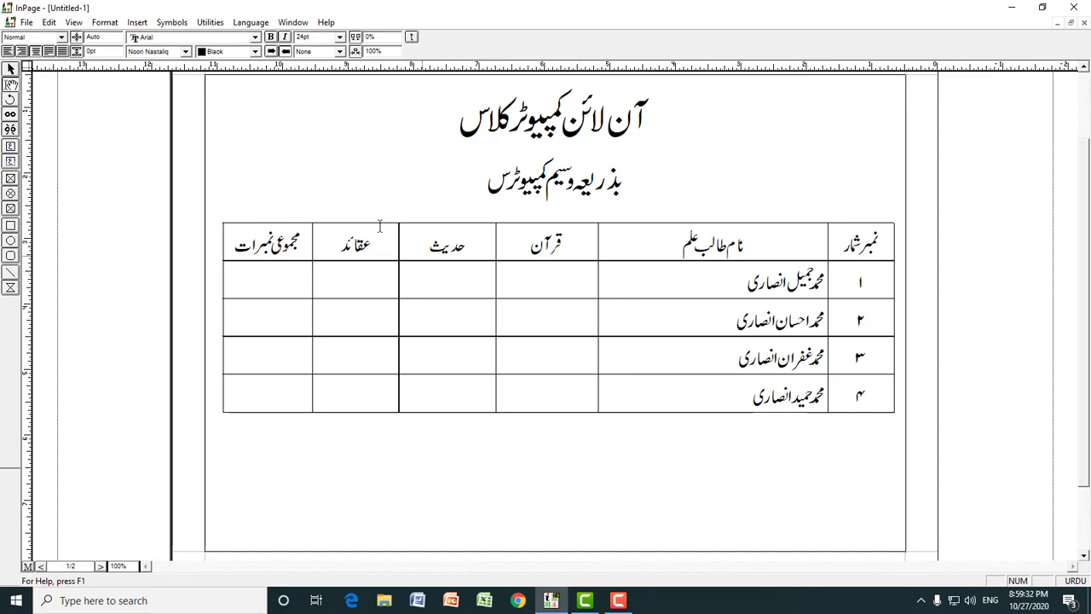
left_click(105, 23)
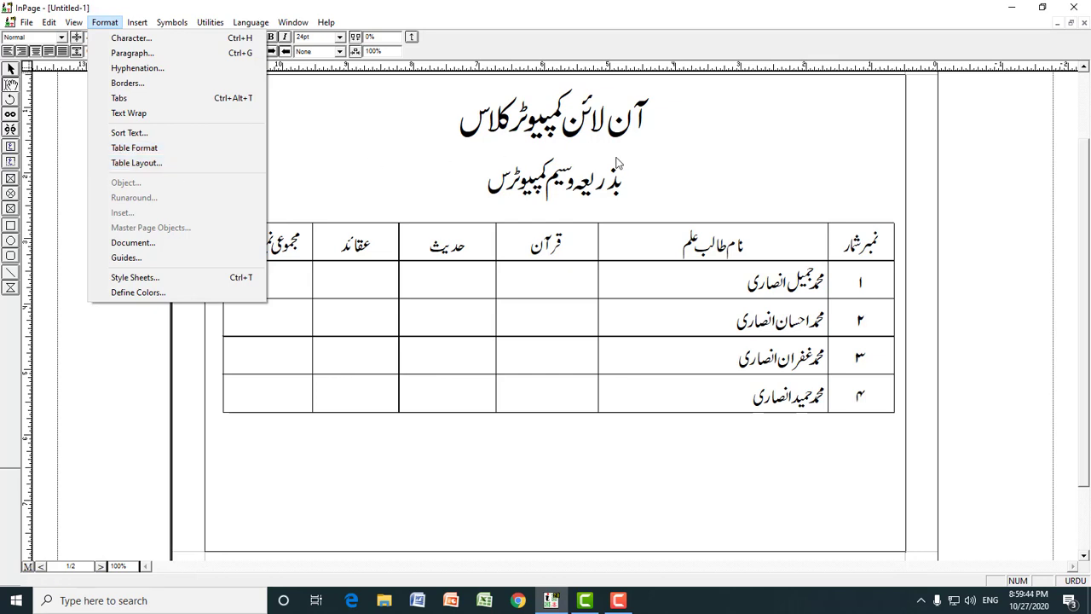
left_click(662, 123)
left_click_drag(662, 123, 331, 428)
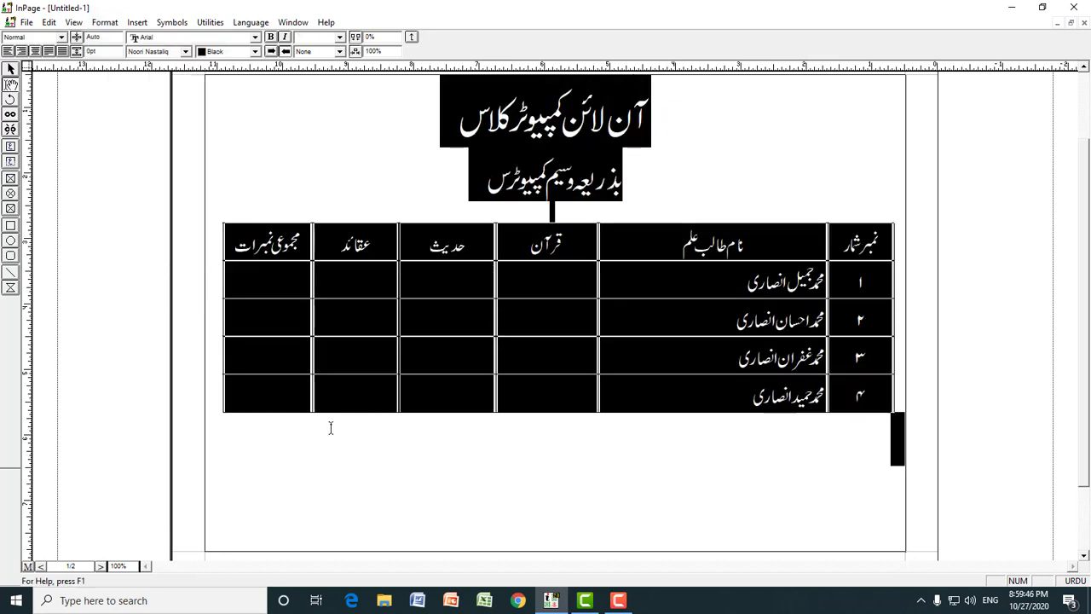
left_click_drag(530, 443, 649, 136)
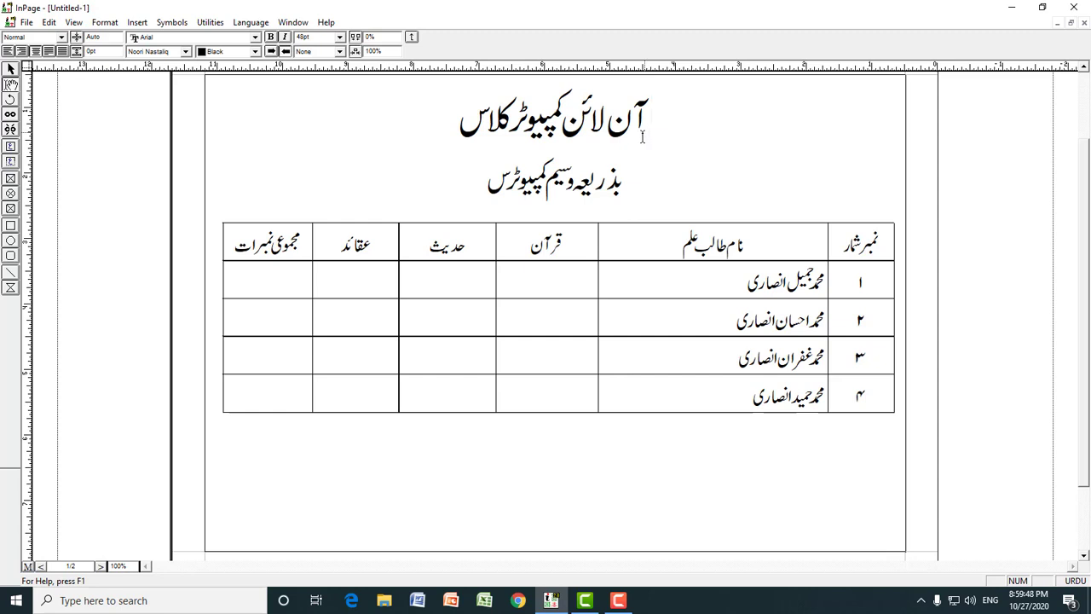
left_click_drag(882, 240, 264, 394)
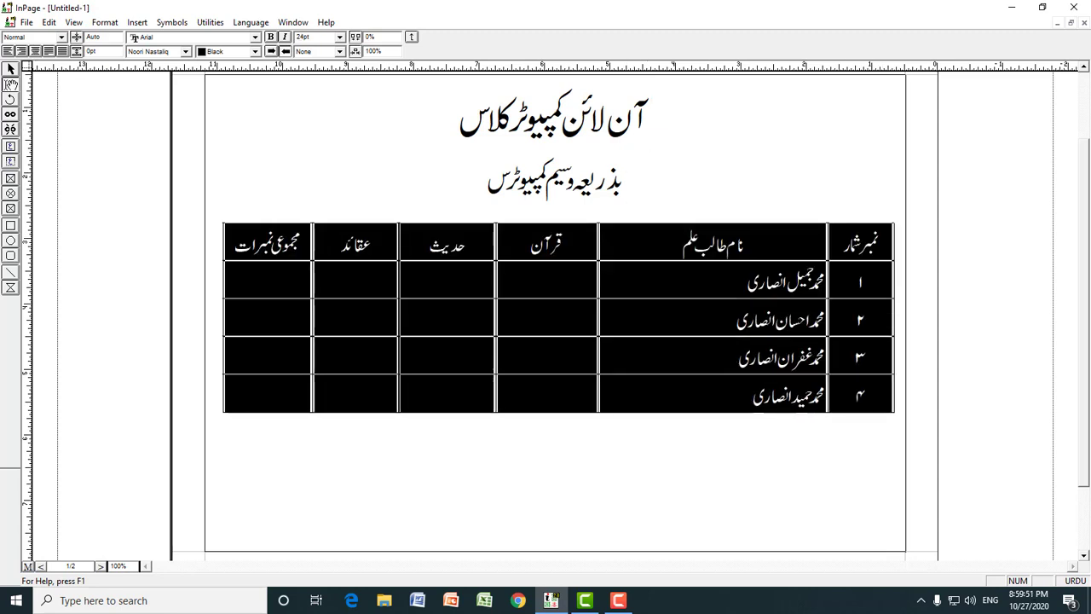
left_click(711, 254)
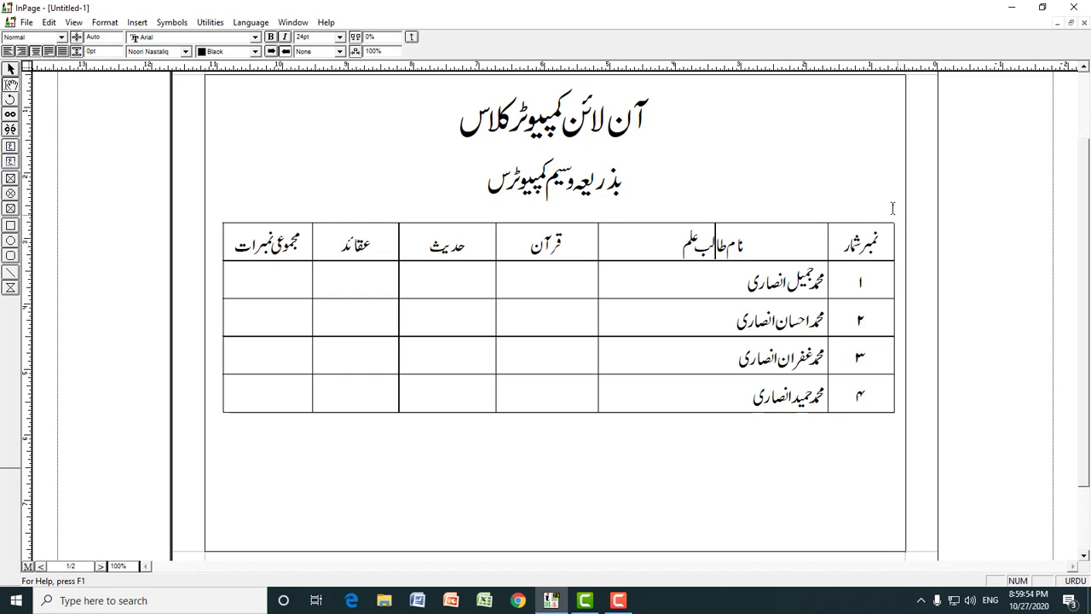
left_click_drag(650, 115, 312, 429)
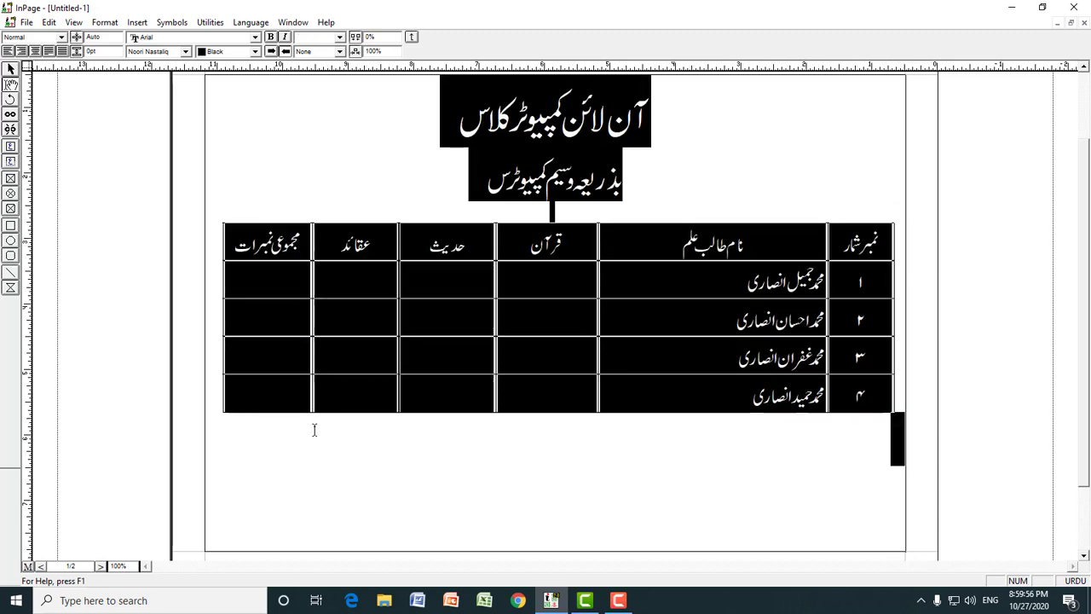
left_click(705, 173)
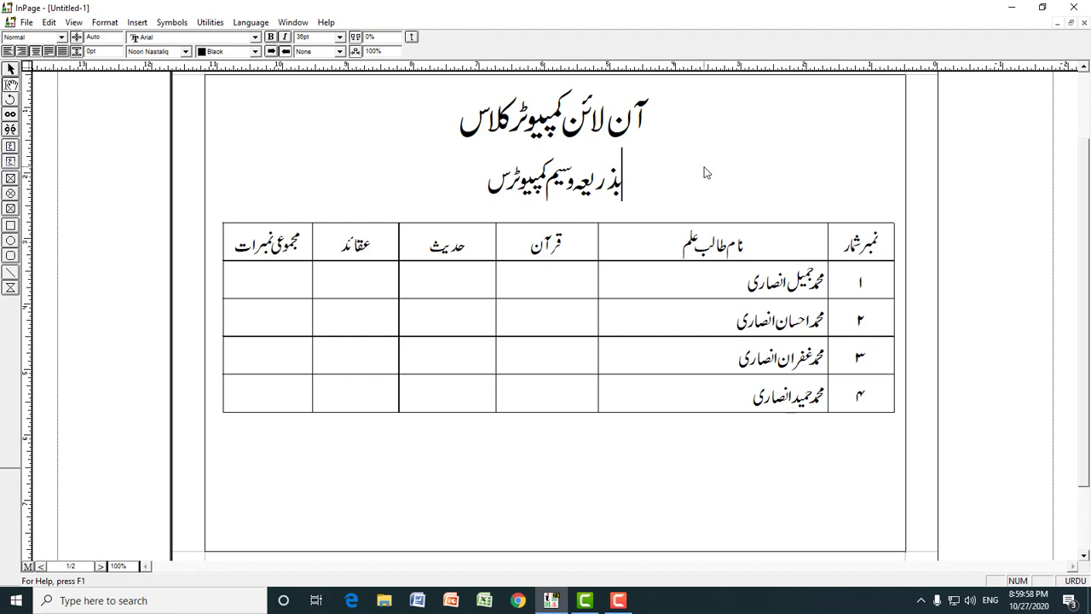
left_click(27, 22)
left_click(49, 39)
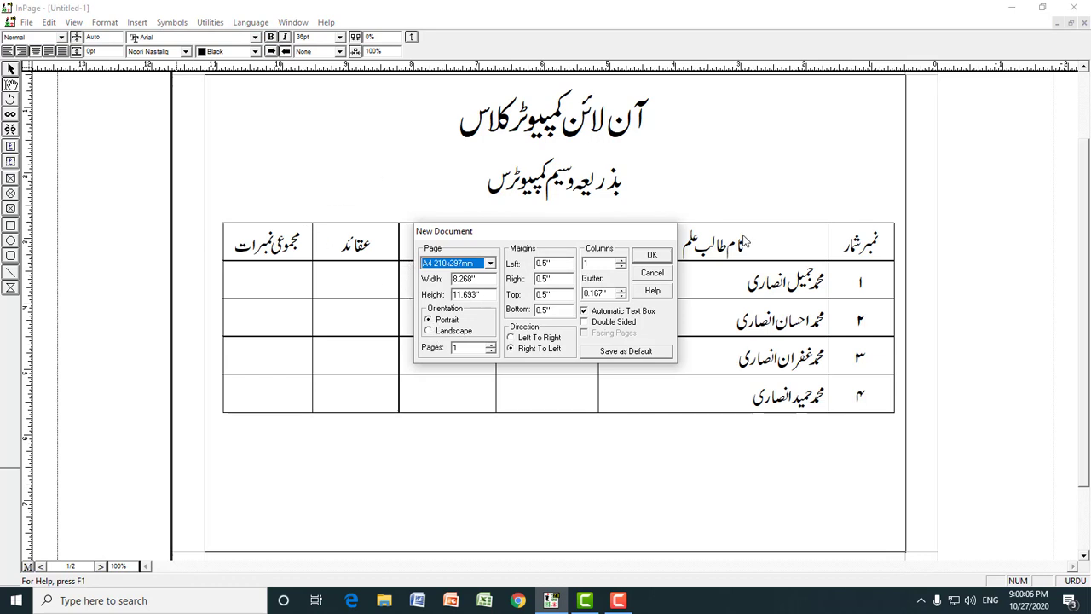
left_click(652, 273)
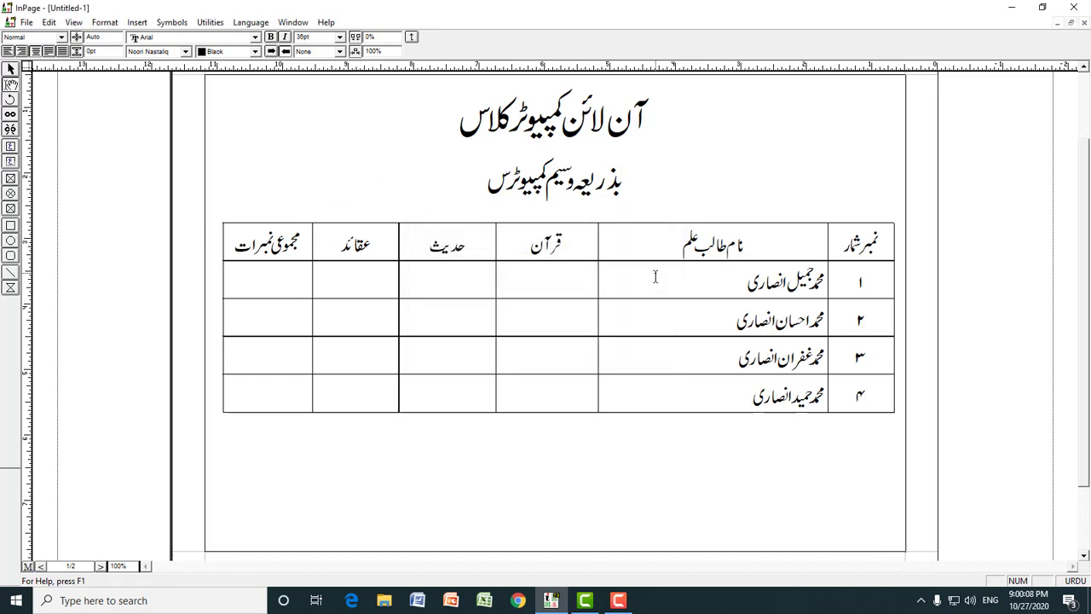
Step: Create a new one-page A4 document in landscape orientation
key("ctrl+5")
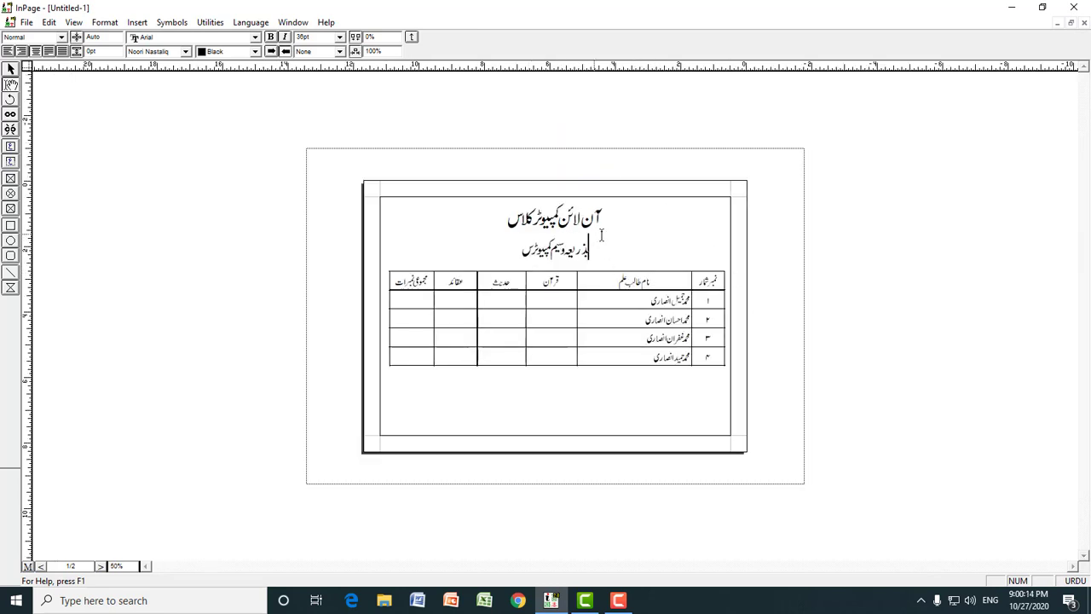
left_click(26, 24)
left_click(49, 38)
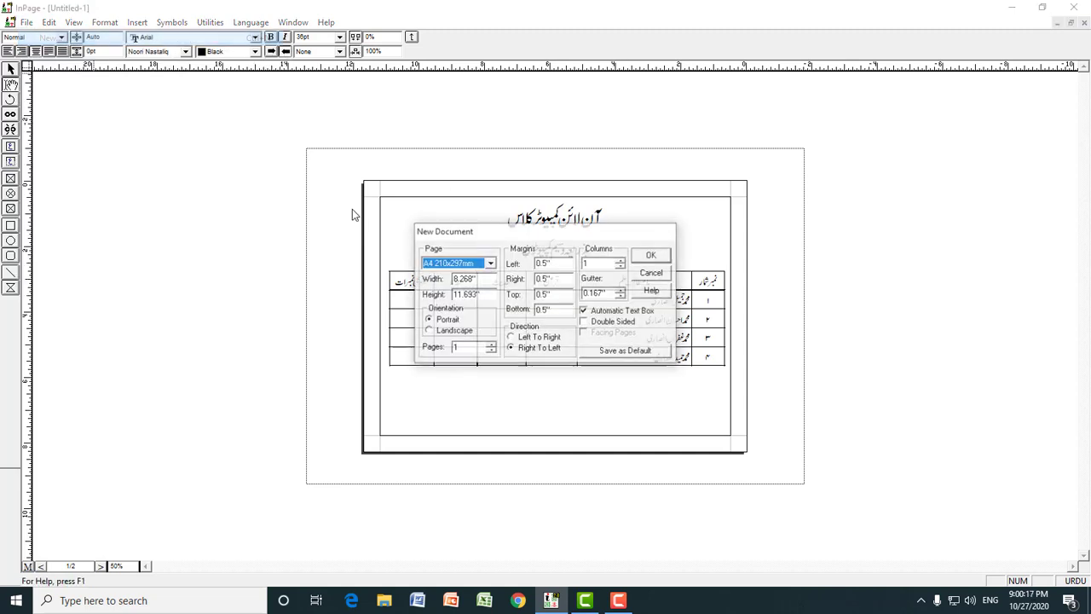
left_click(430, 332)
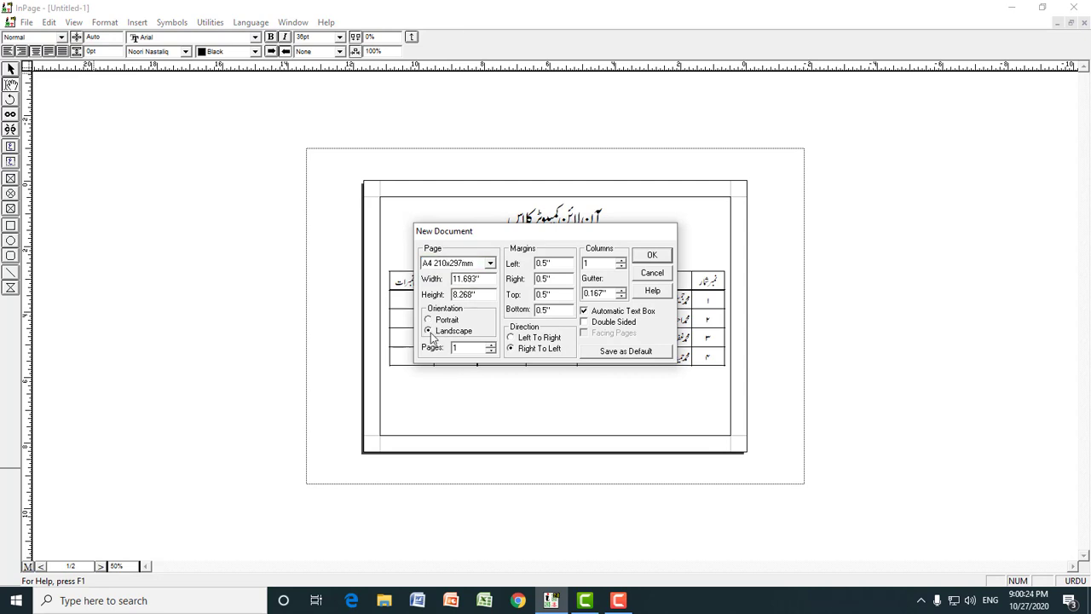
left_click(659, 259)
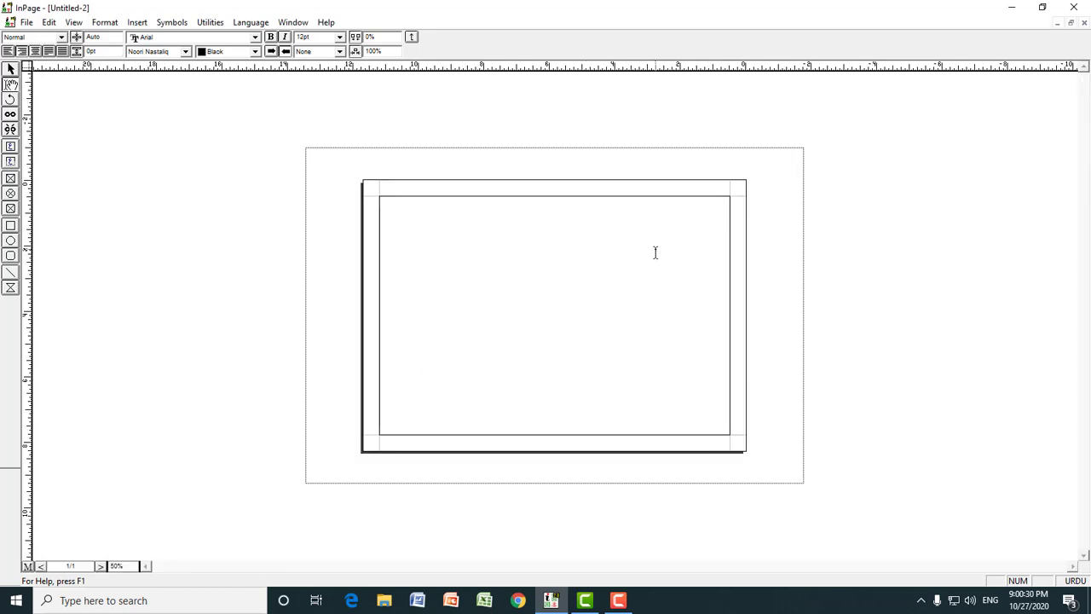
Step: Copy the two heading lines above the table in Untitled-1 and paste them into the new blank document
key("ctrl+Tab")
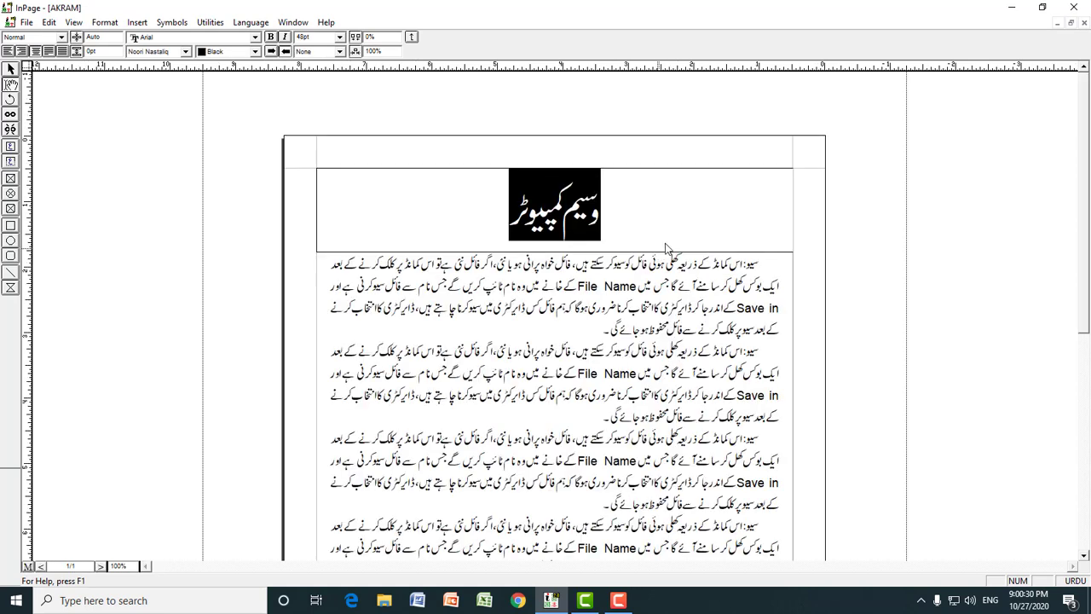
left_click(1084, 24)
key("ctrl+v")
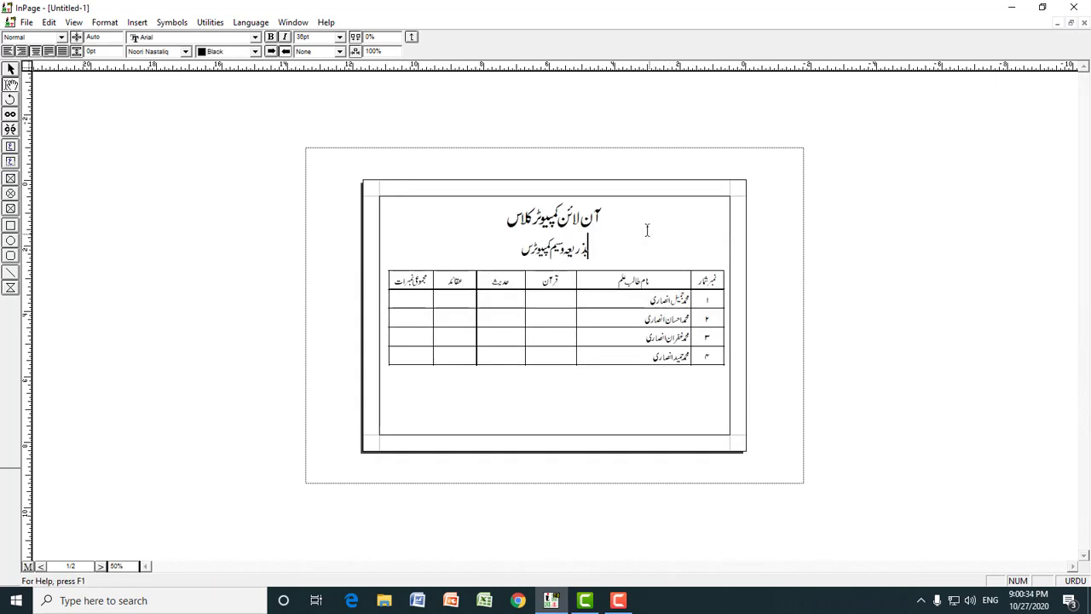
left_click_drag(604, 203, 524, 249)
key("ctrl+c")
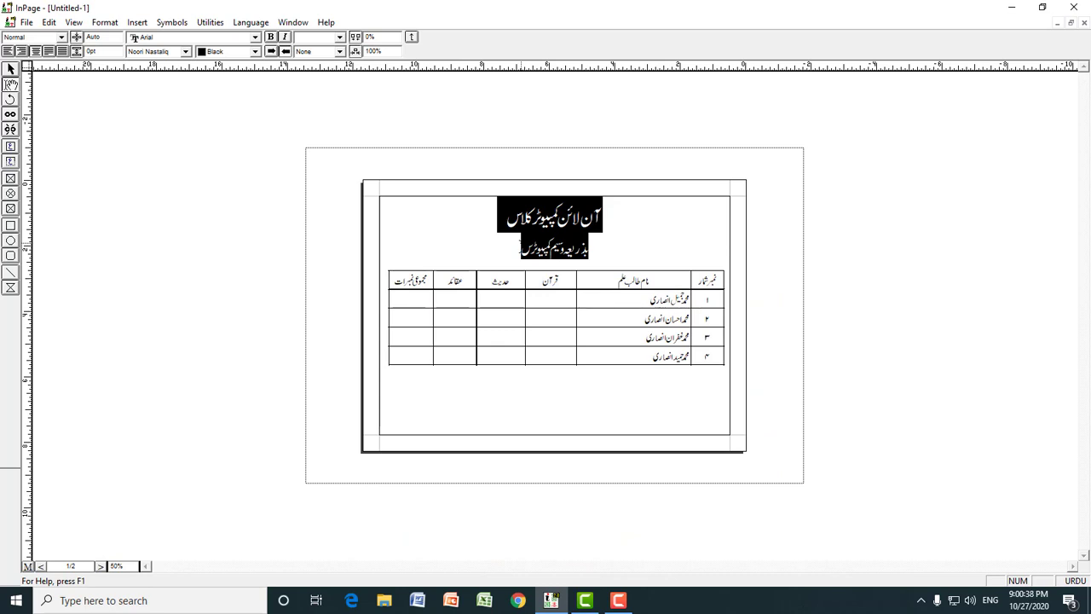
key("ctrl+Tab")
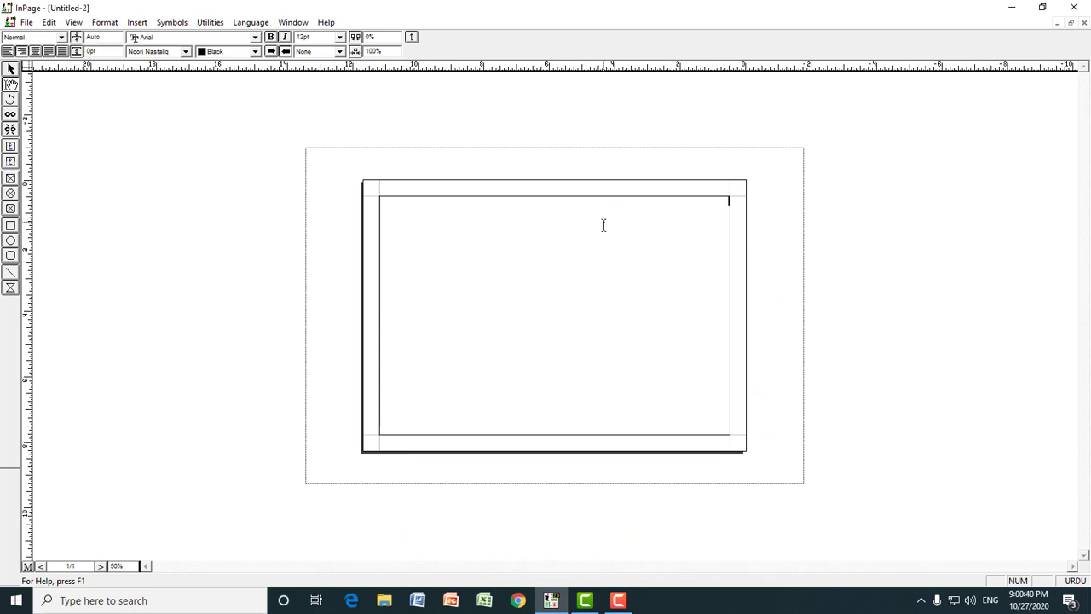
key("ctrl+v")
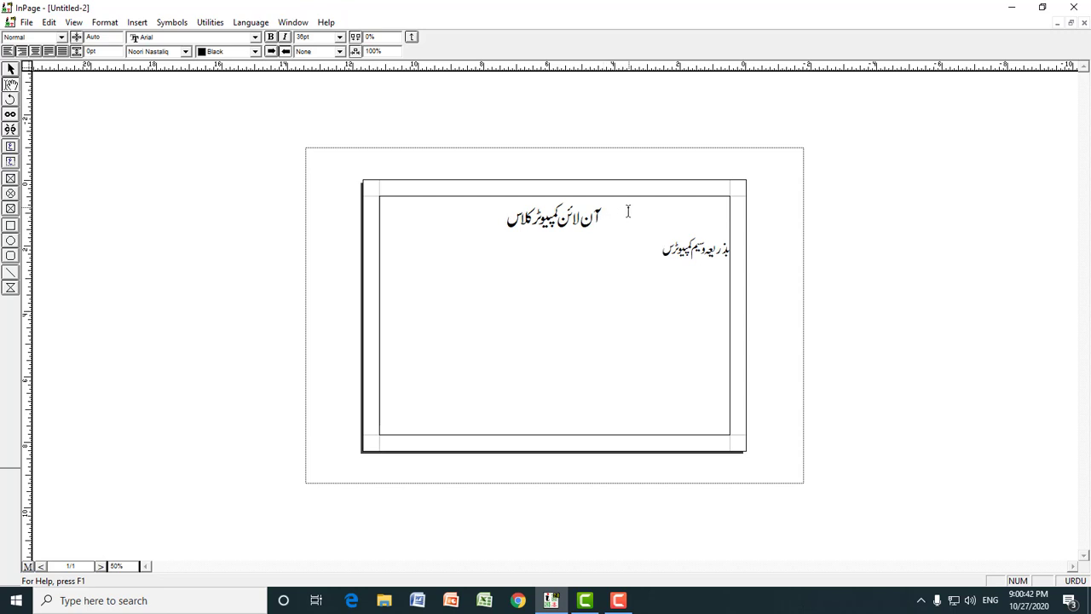
Step: Center both pasted heading lines and start a new line below them
left_click_drag(617, 212, 608, 247)
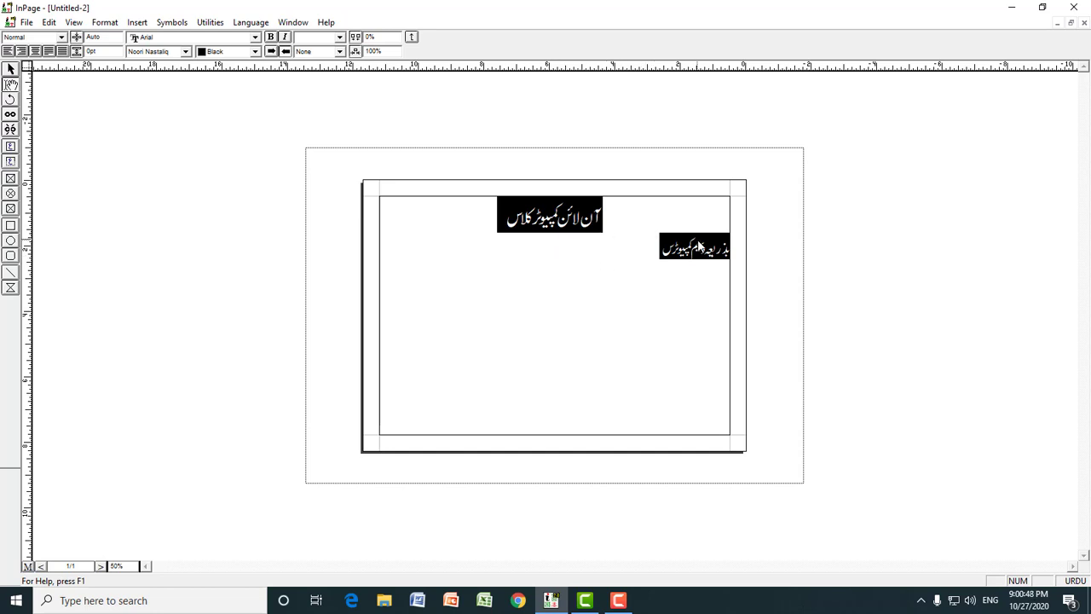
left_click(36, 51)
left_click(480, 249)
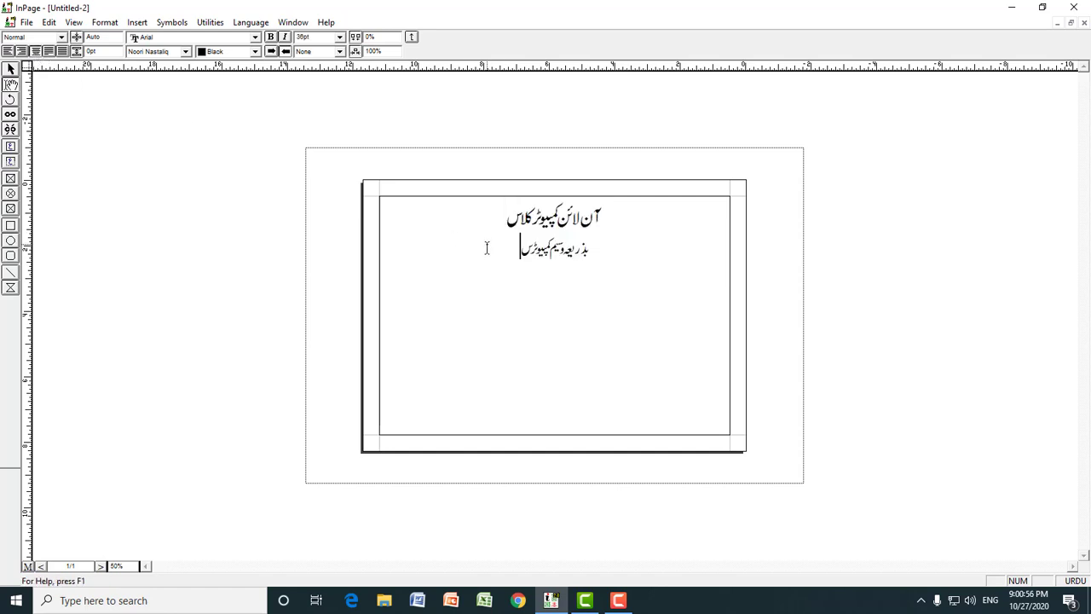
key("Return")
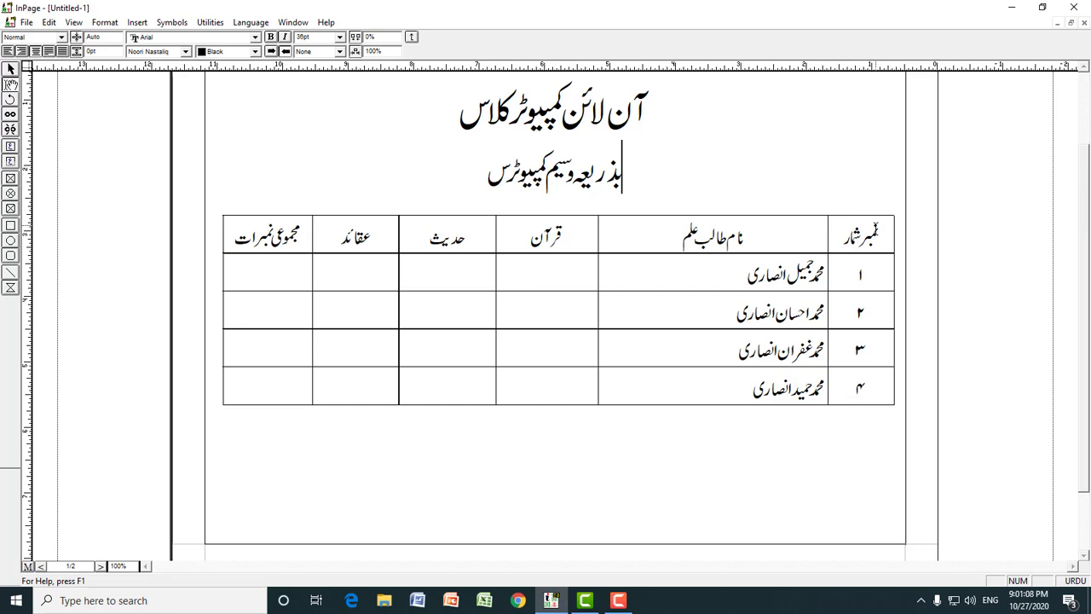
Step: Check the column headings of the table in Untitled-1, and return to the empty line under the headings in Untitled-2
left_click(770, 238)
left_click(563, 238)
left_click(424, 237)
left_click(372, 237)
left_click(252, 232)
key("ctrl+Tab")
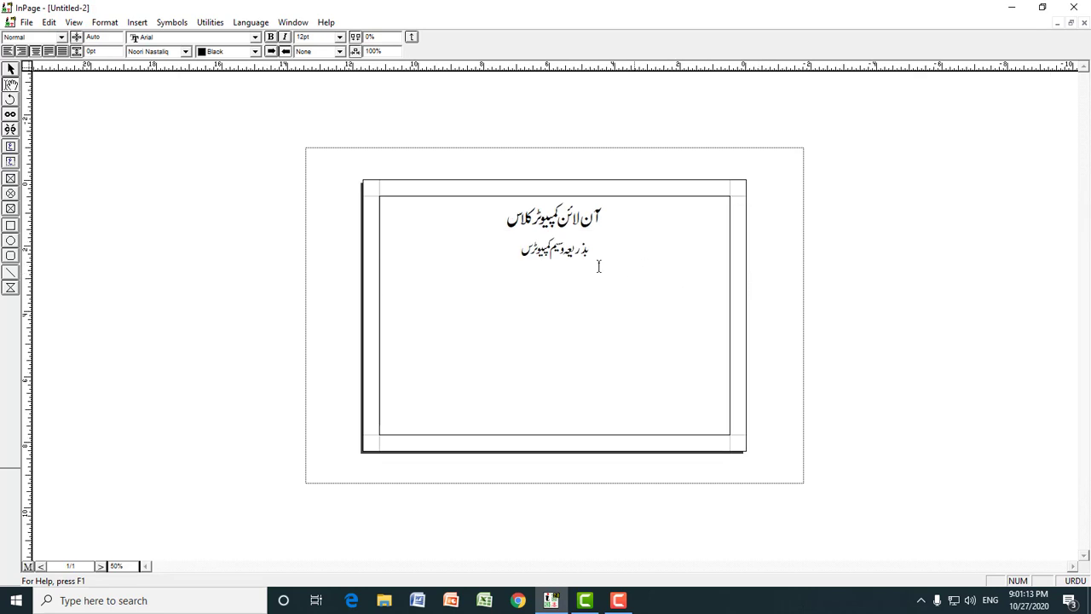
left_click(556, 271)
left_click(551, 290)
left_click(136, 24)
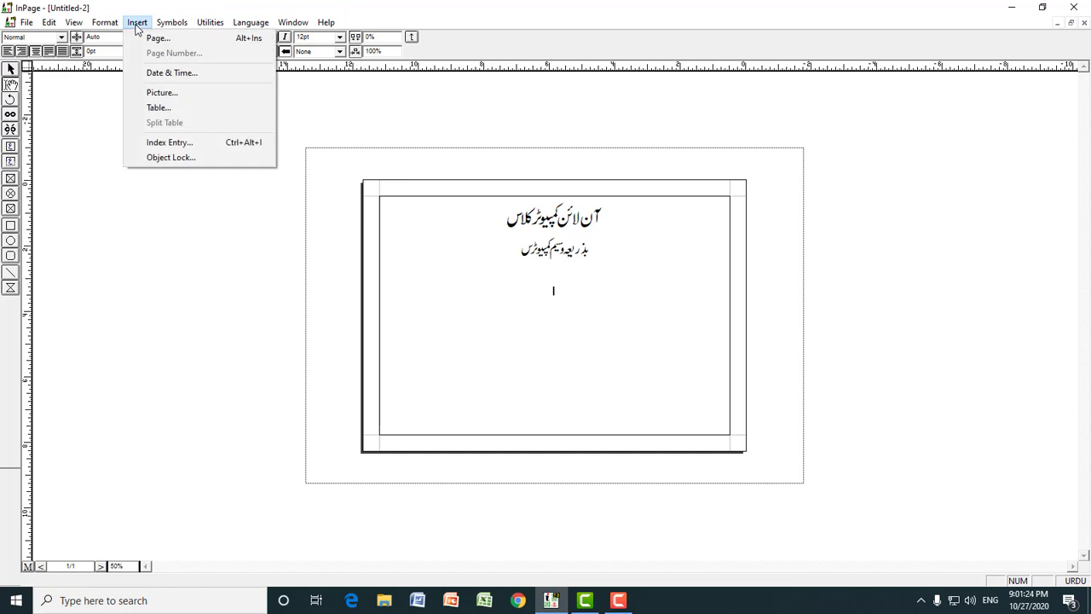
left_click(155, 108)
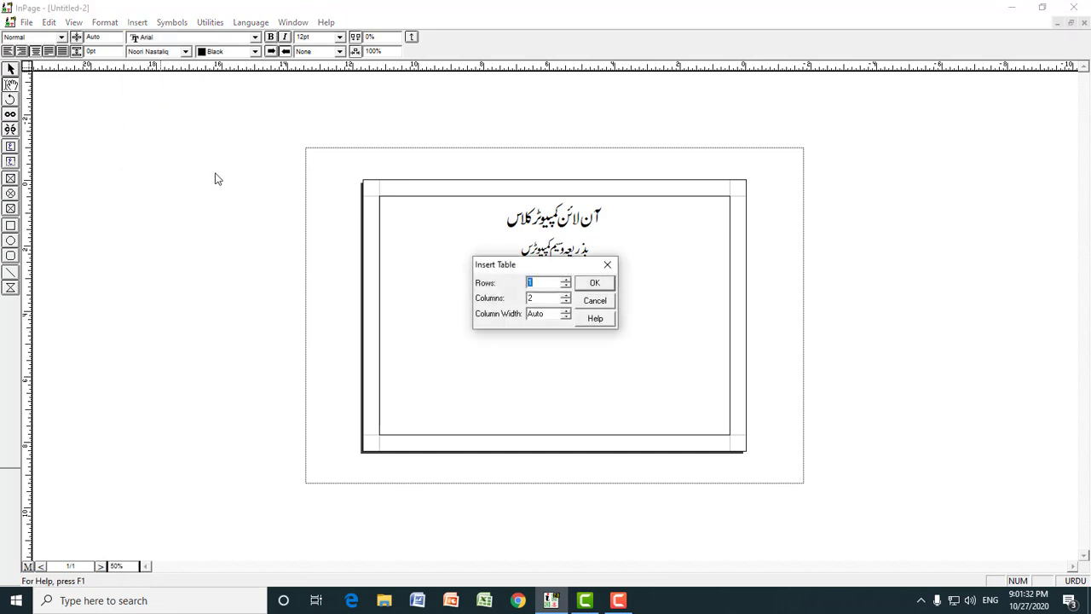
double_click(544, 302)
left_click(586, 305)
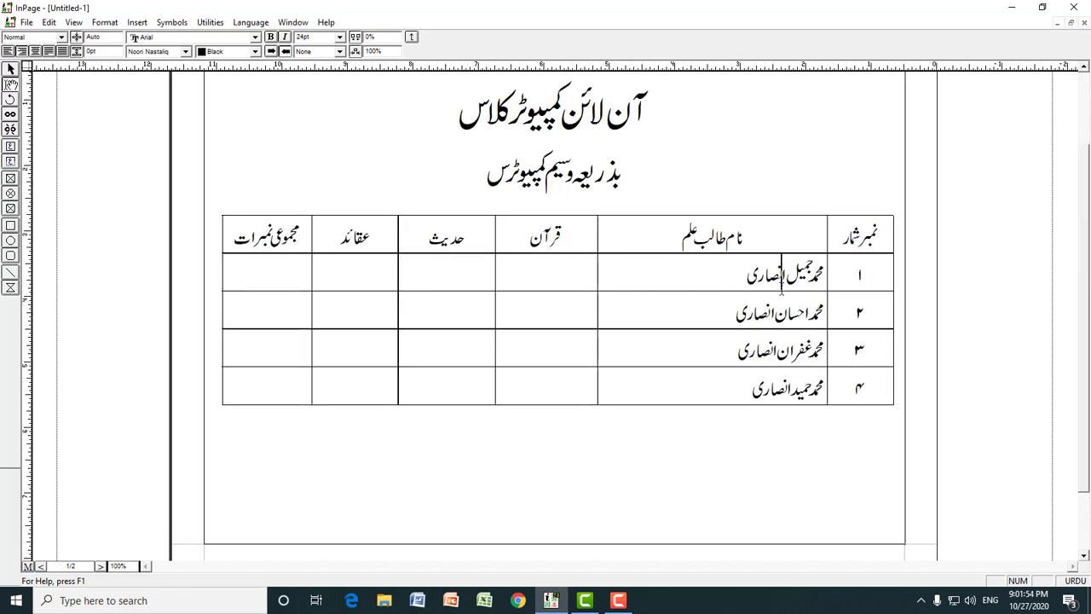
left_click(599, 275)
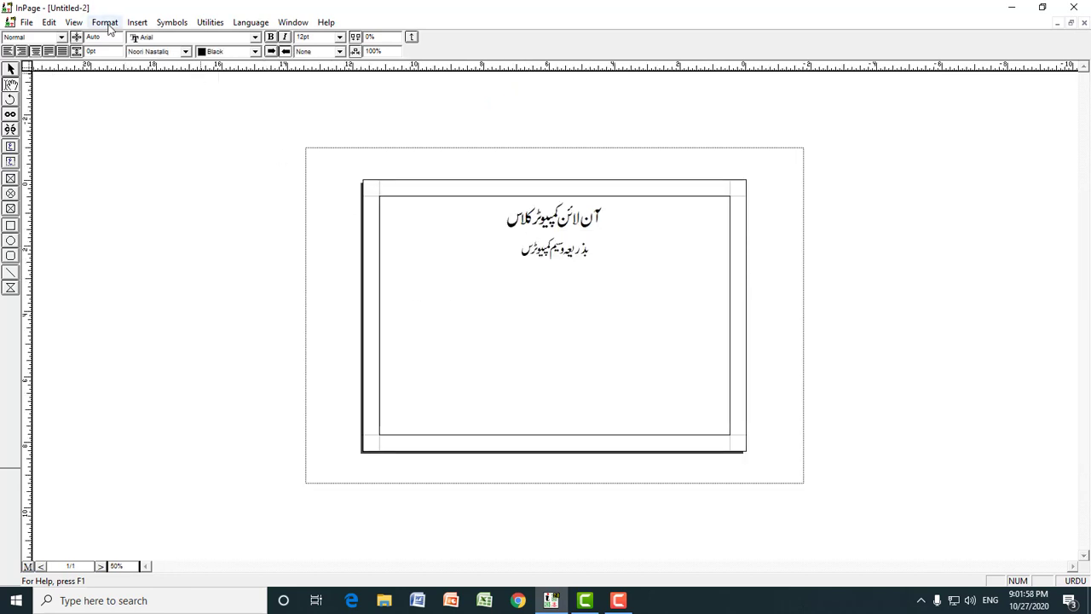
Step: Insert a table with 1 row and 6 columns of automatic width below the headings
left_click(137, 23)
left_click(161, 107)
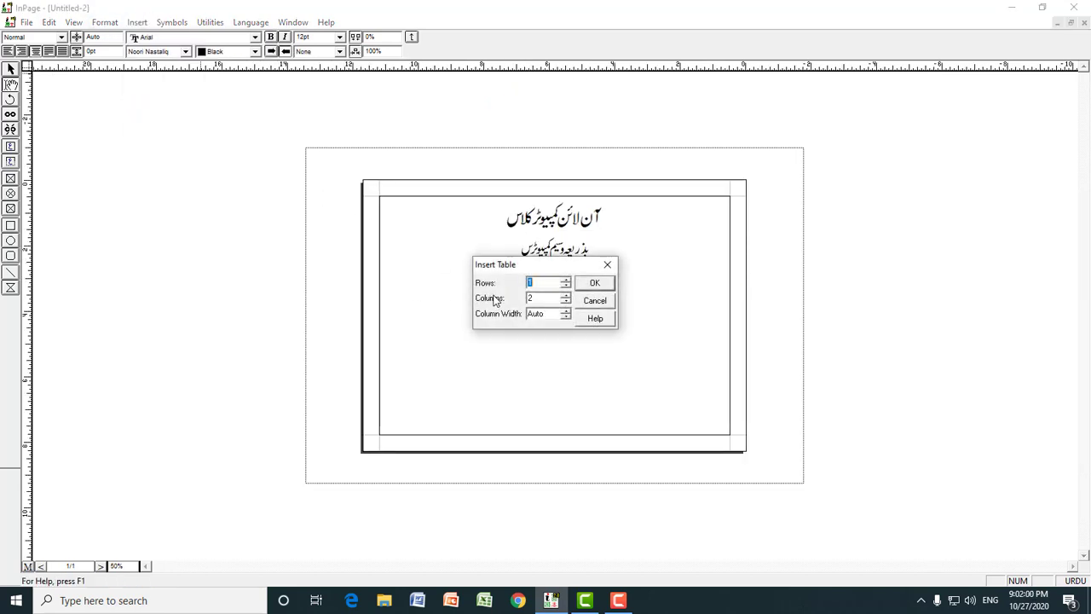
left_click_drag(545, 302, 524, 302)
type("6")
left_click(590, 284)
key("ctrl+2")
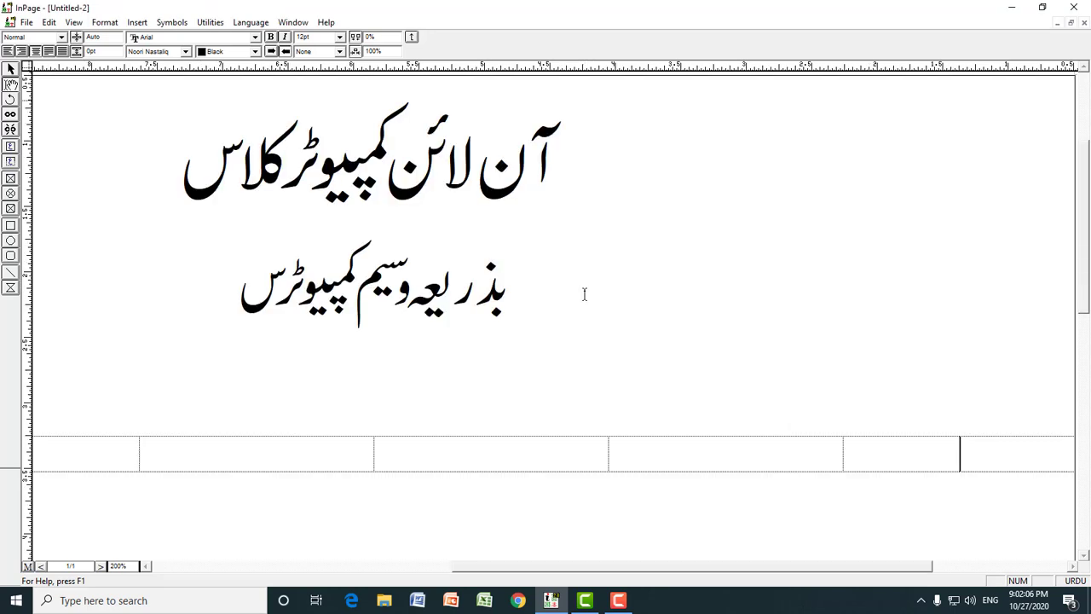
key("ctrl+1")
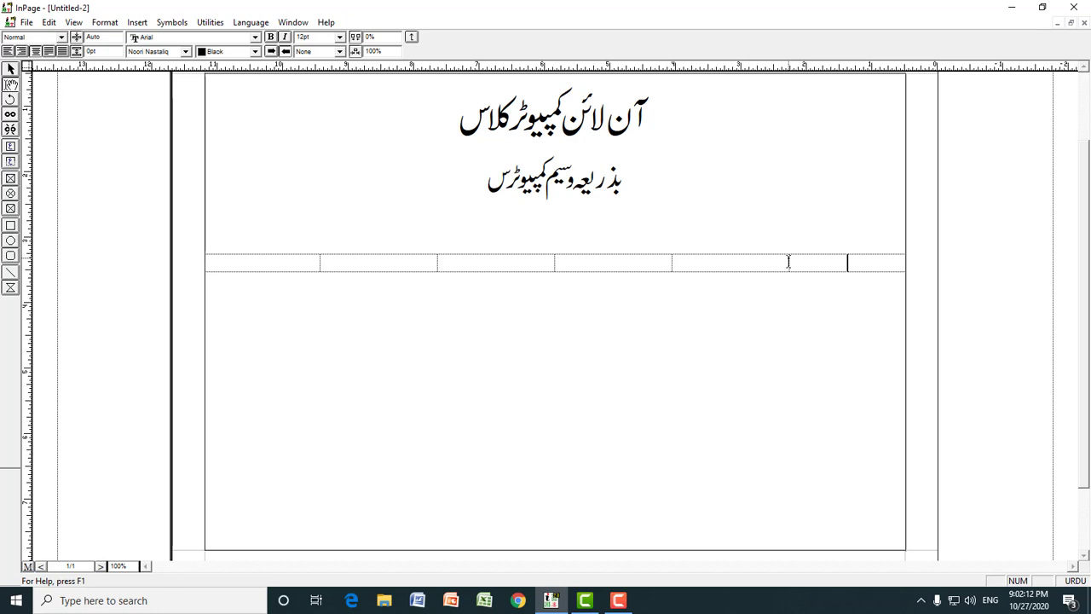
Step: Enter نمبر شمار in the table's first header cell and set the font size of the whole row to 18pt
type("نمبر شمار")
left_click_drag(879, 261, 267, 268)
left_click(255, 262)
left_click_drag(892, 264, 256, 263)
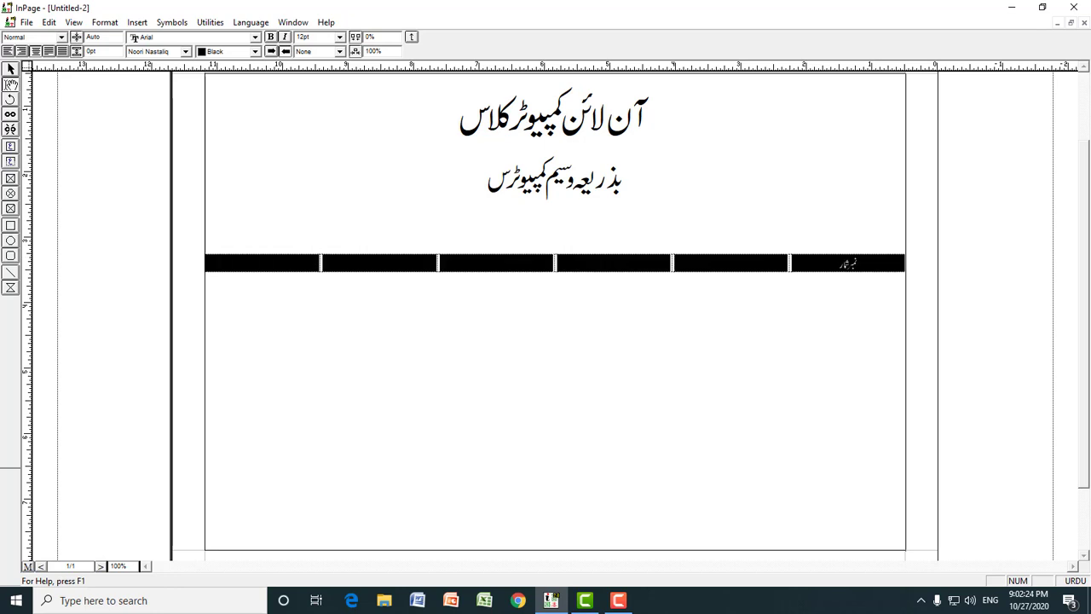
left_click(340, 37)
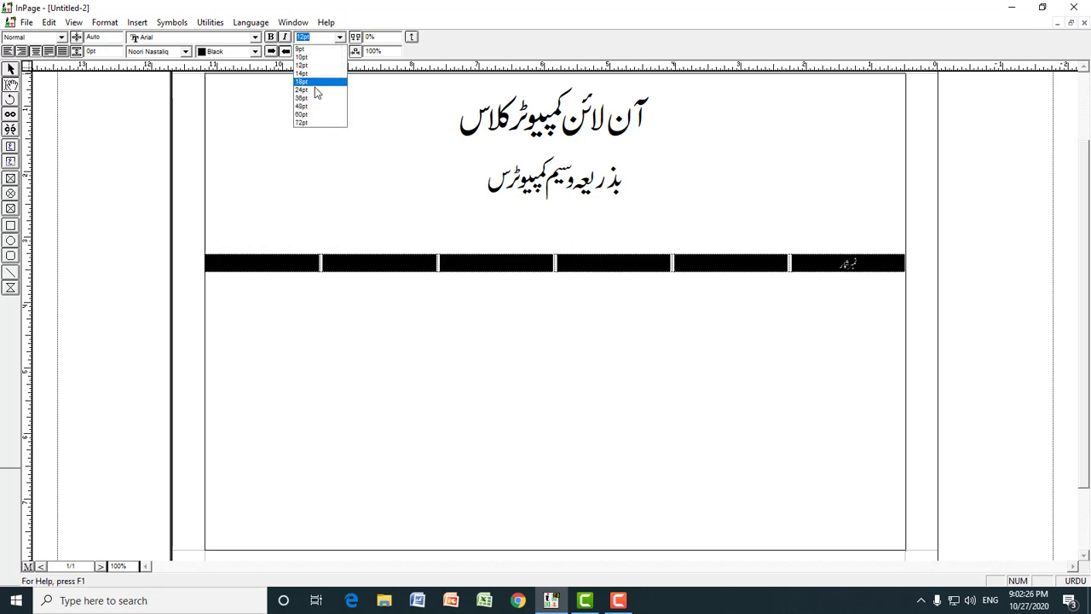
left_click(314, 80)
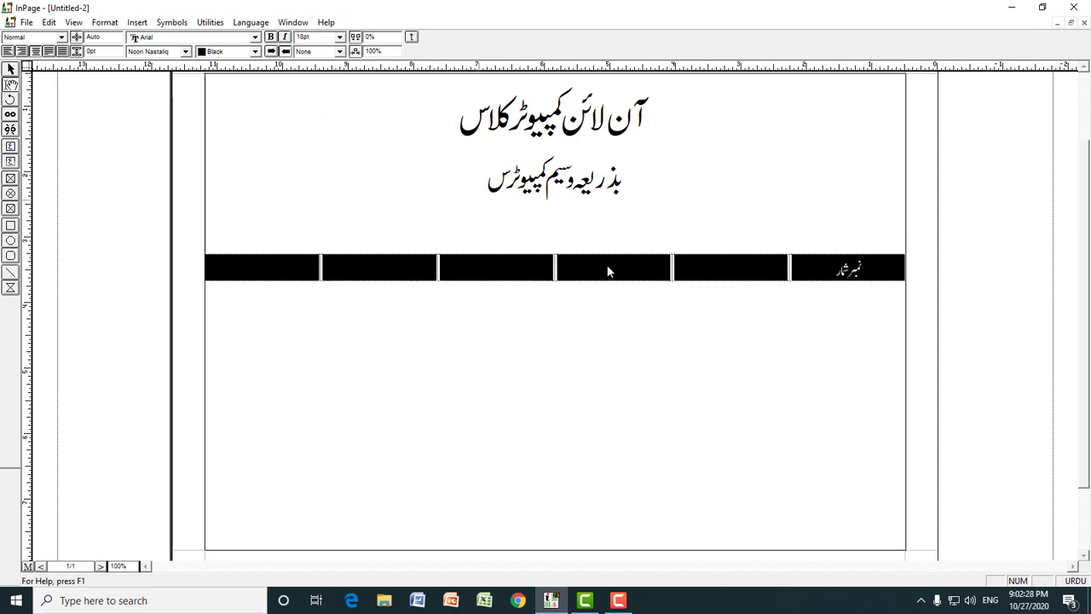
left_click(835, 268)
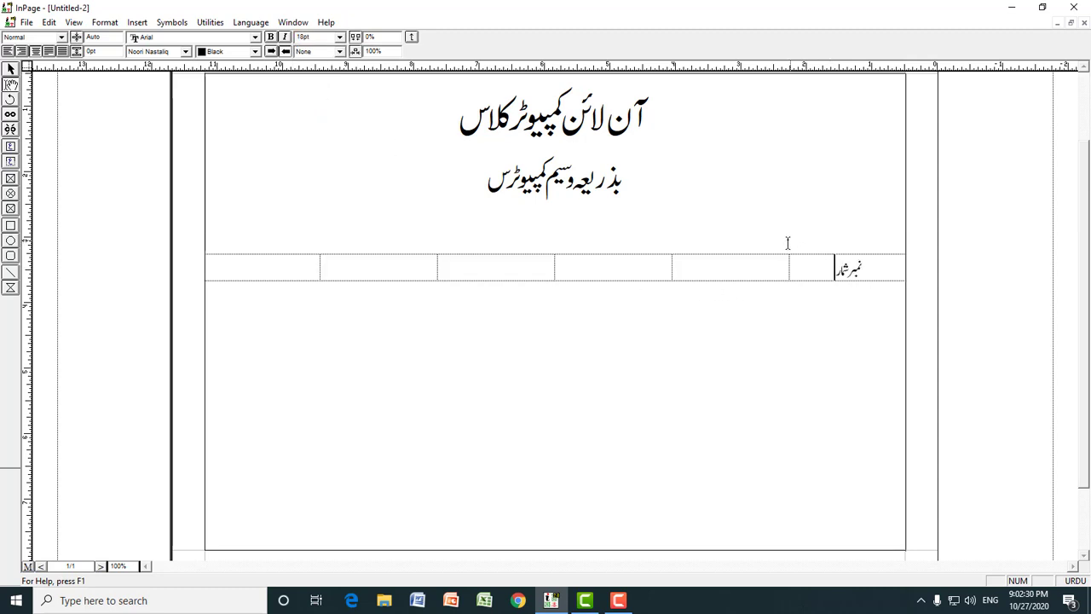
left_click_drag(871, 267, 242, 265)
left_click(880, 265)
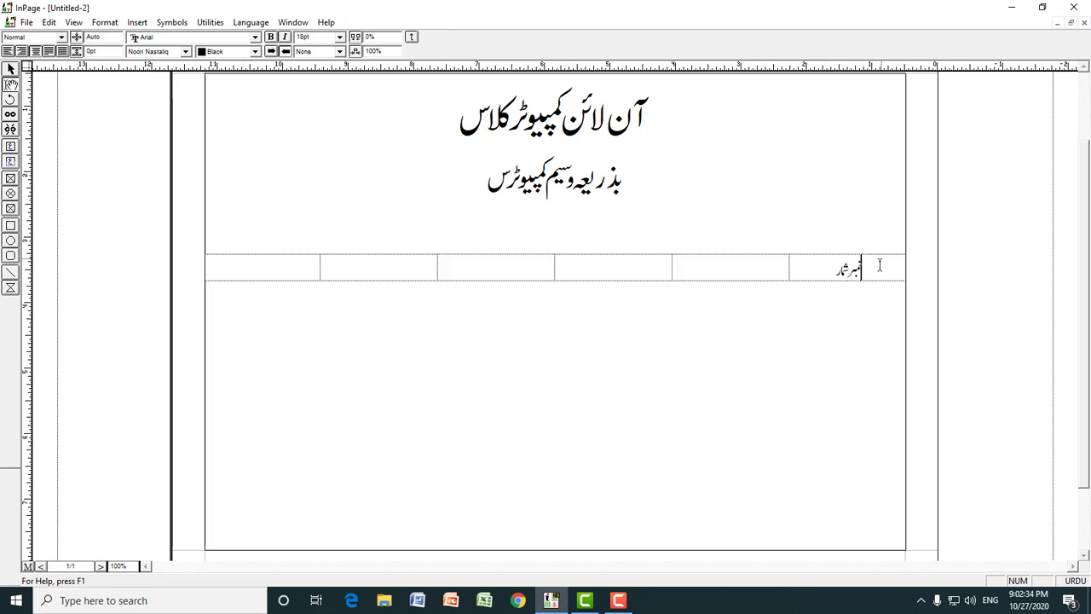
left_click_drag(818, 273, 256, 271)
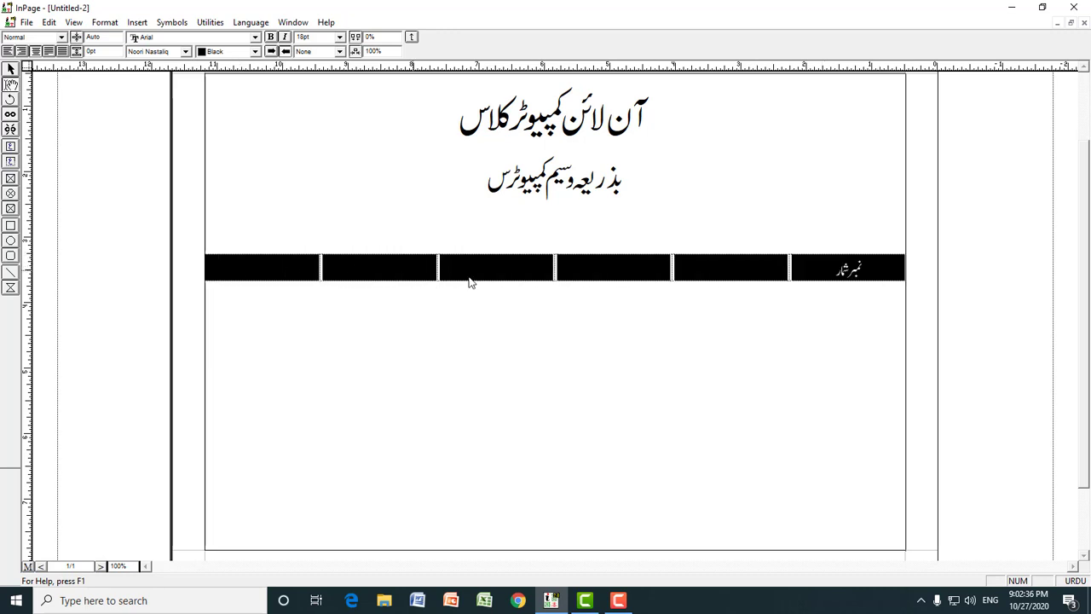
left_click(844, 271)
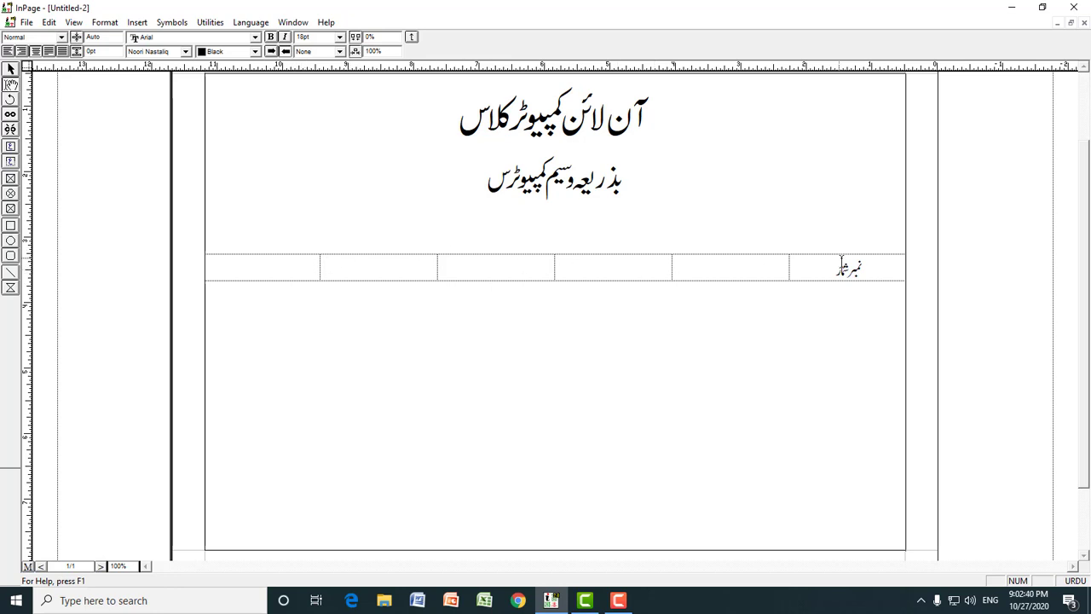
left_click_drag(875, 262, 257, 267)
left_click(372, 271)
Step: Set the border style of the whole table row to a solid line in the table format, keeping the fill colour None
left_click_drag(871, 260, 251, 266)
left_click(105, 22)
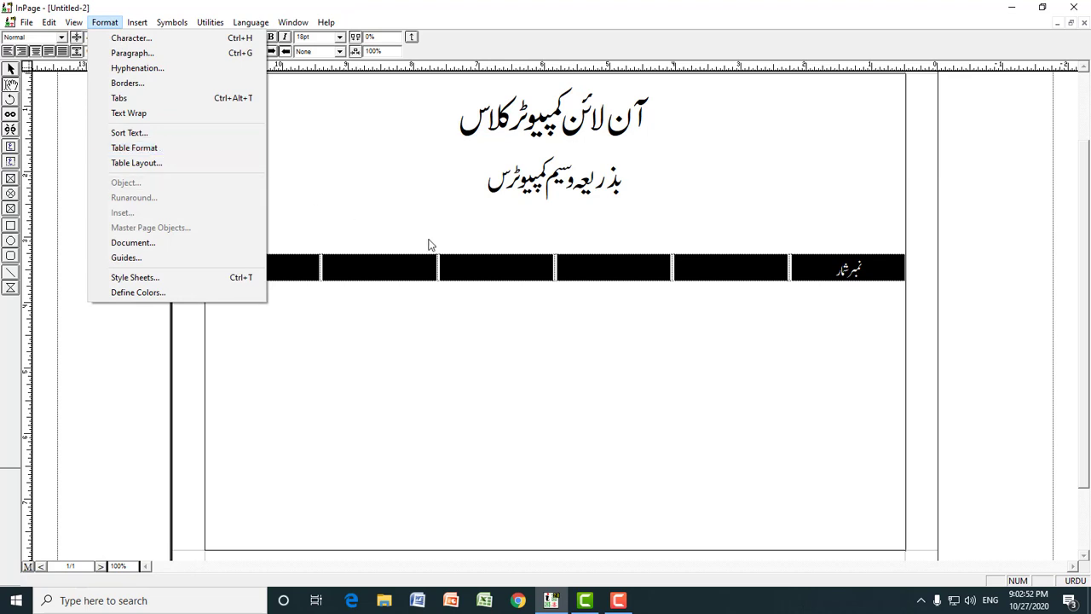
left_click(137, 148)
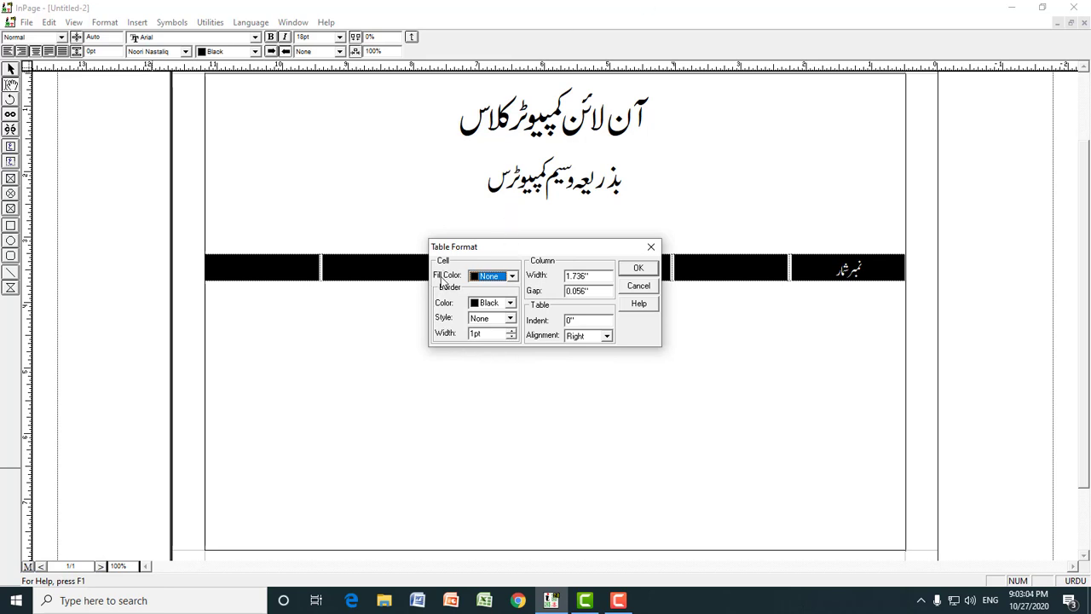
left_click(512, 276)
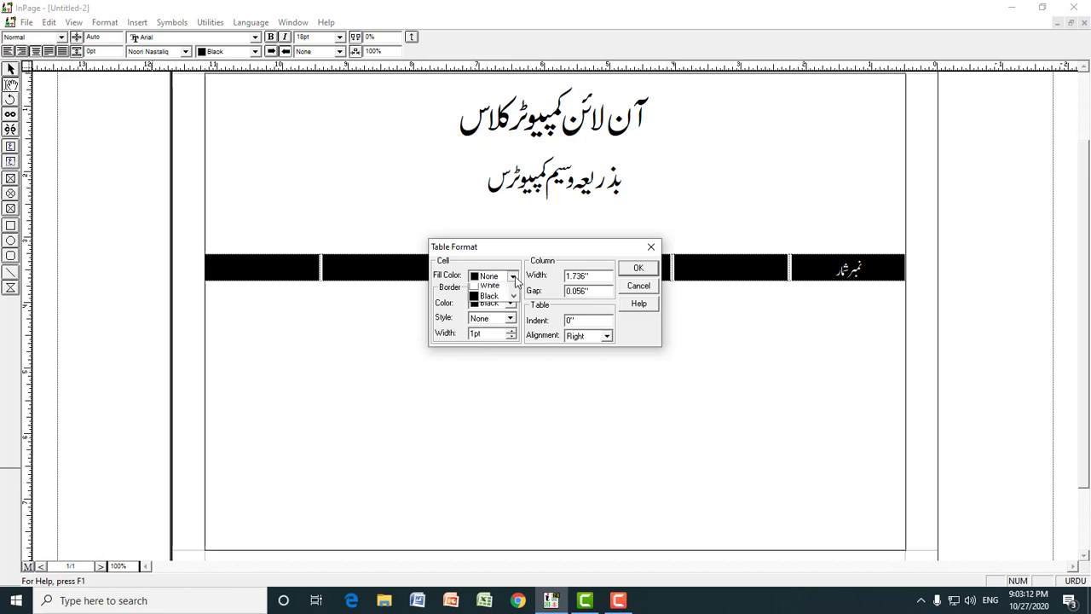
left_click(496, 291)
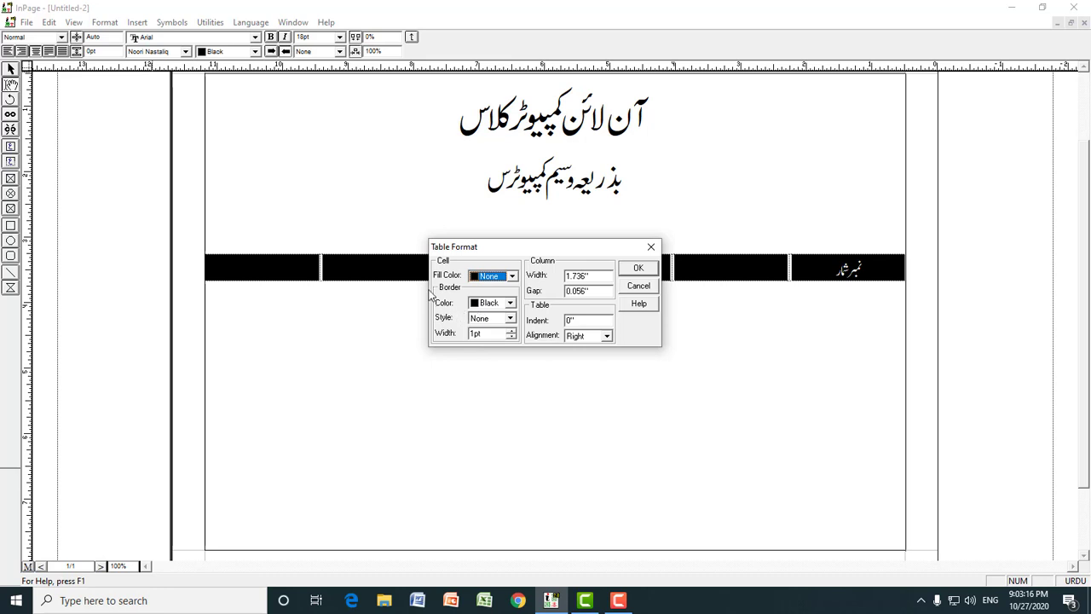
left_click(509, 321)
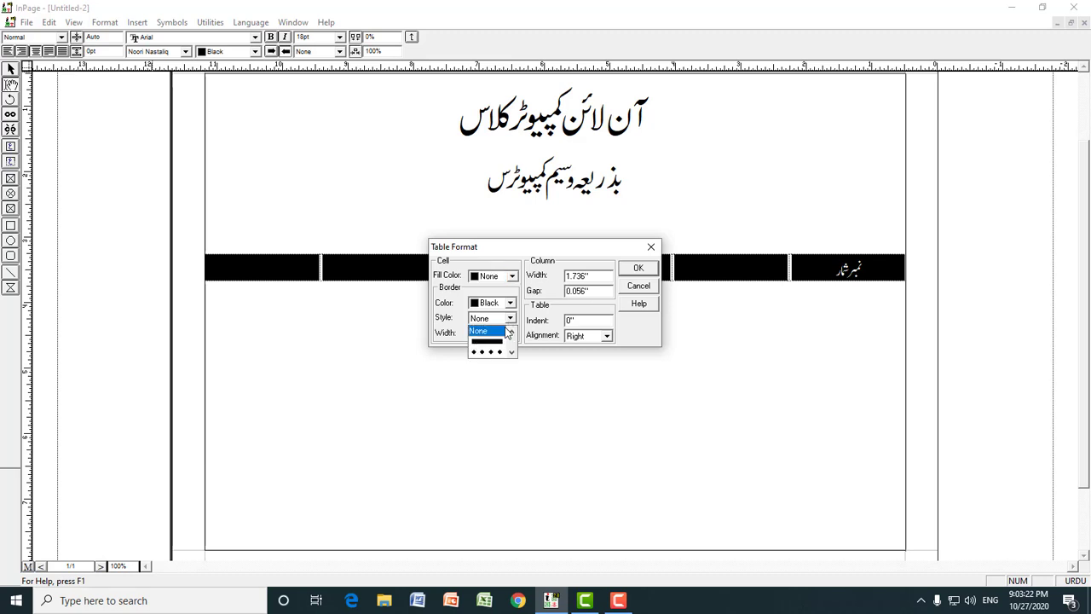
left_click(487, 344)
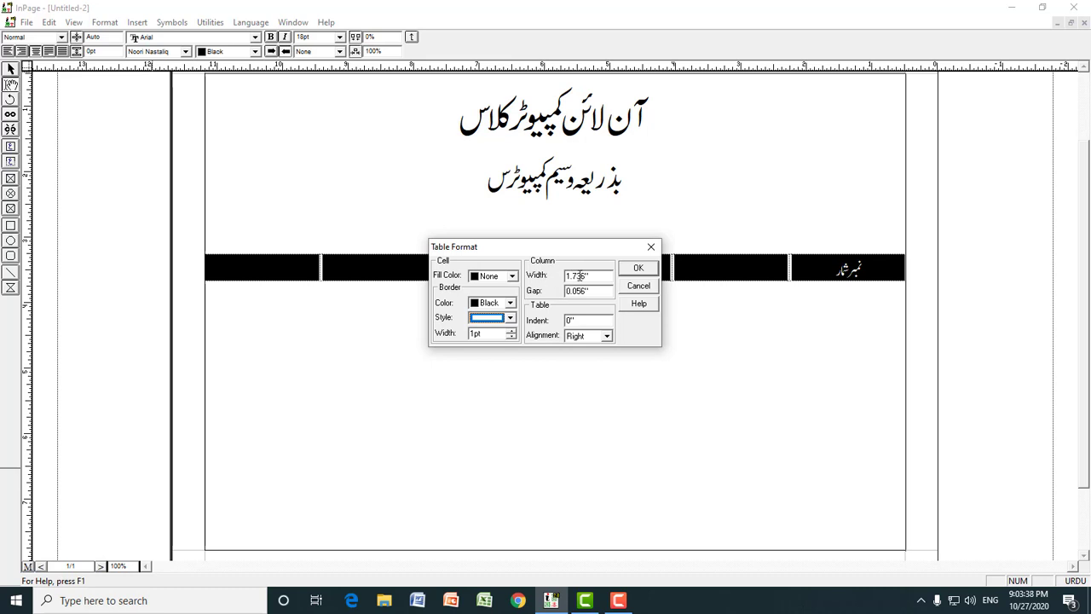
Step: Set the table's alignment to Centered and apply the table format
left_click_drag(597, 276, 566, 281)
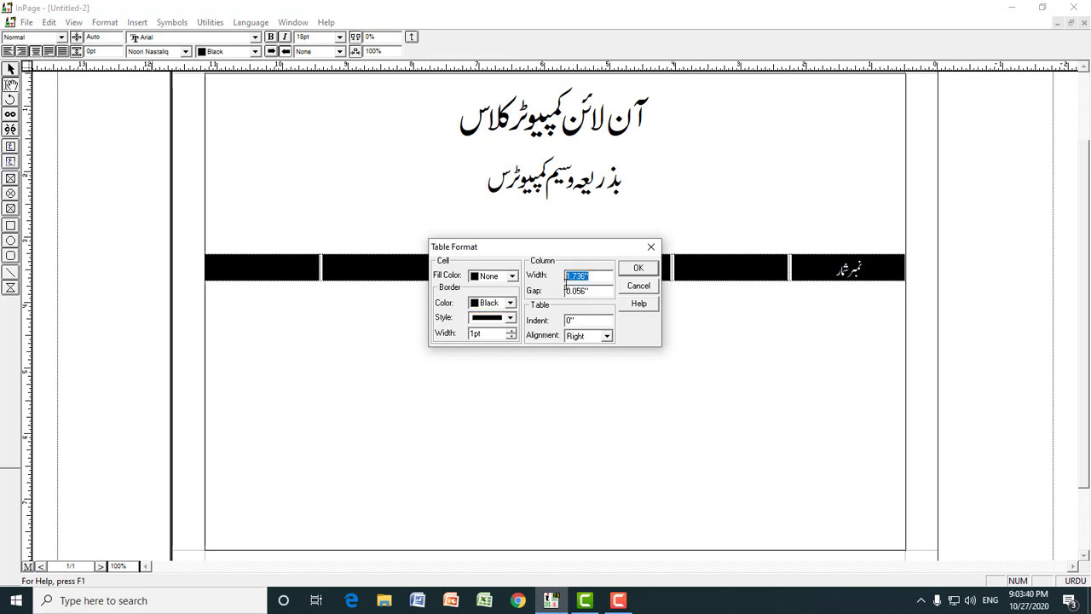
left_click(590, 276)
left_click_drag(591, 319, 555, 320)
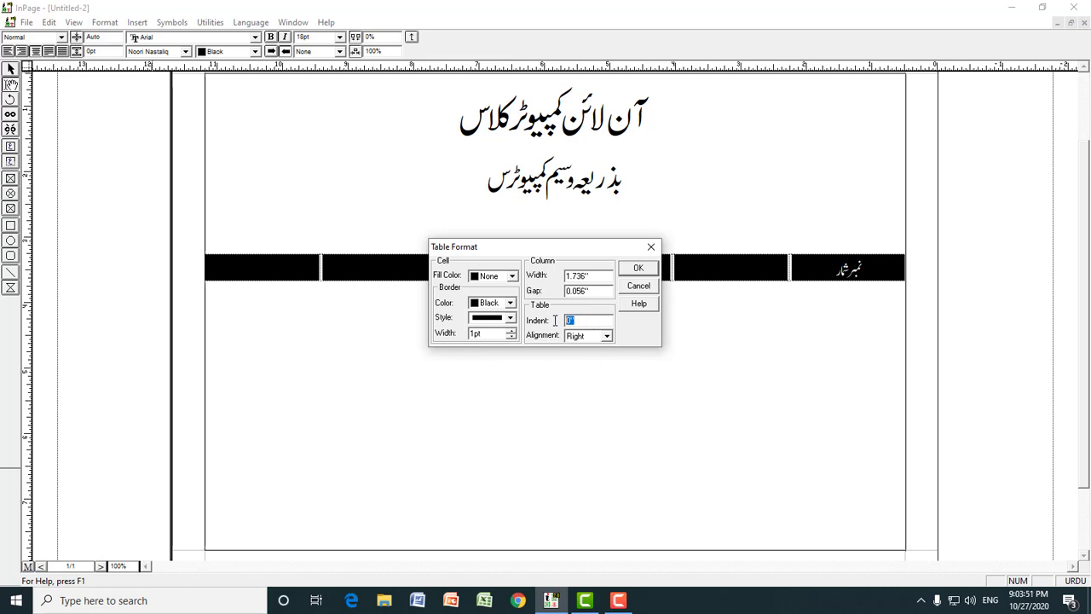
left_click(608, 337)
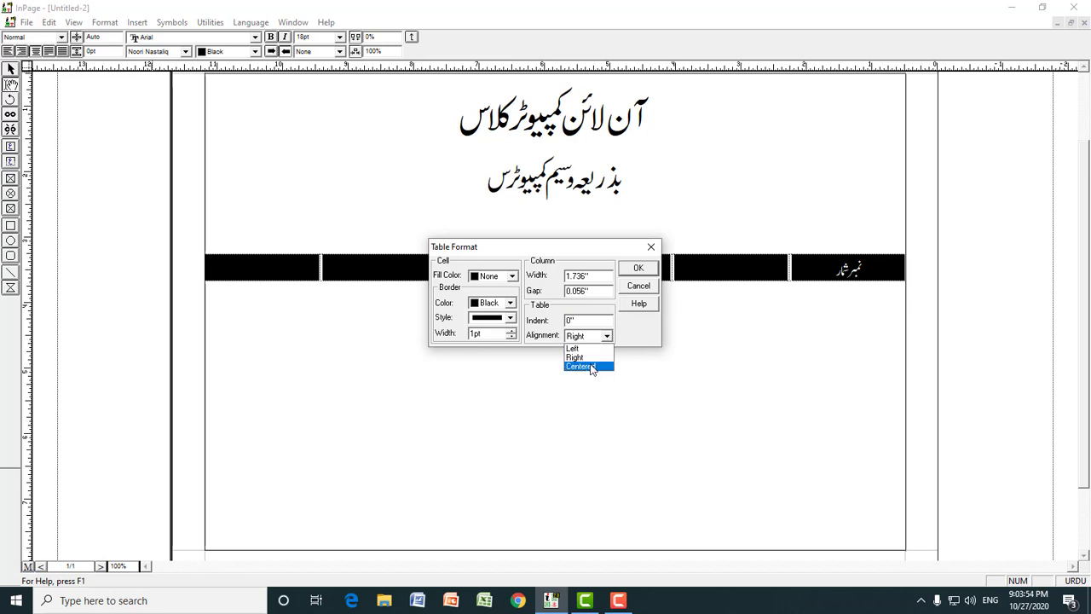
left_click(590, 368)
left_click(639, 269)
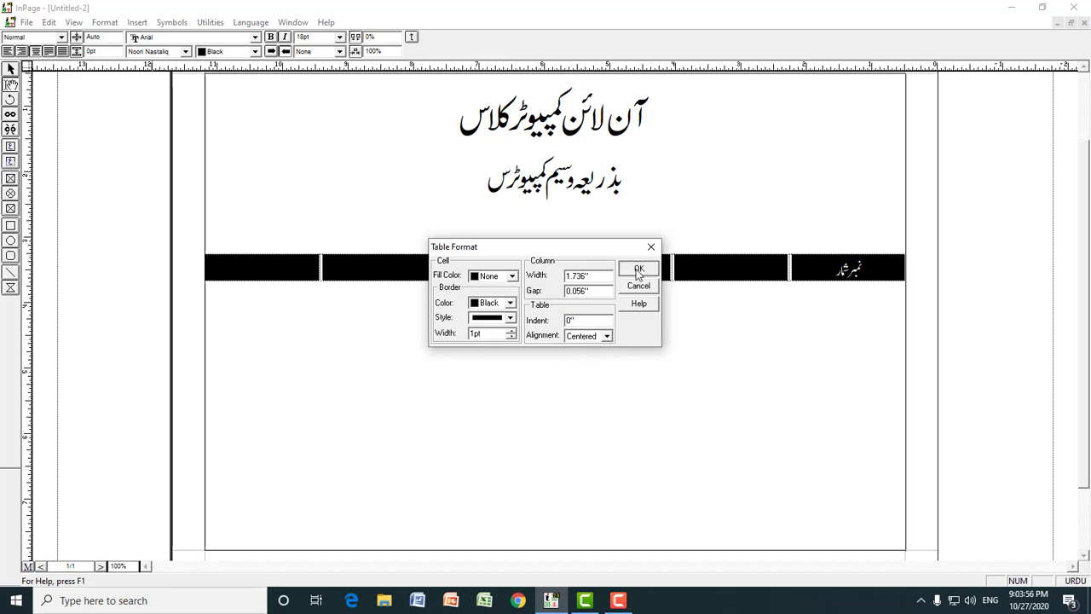
Step: Narrow the نمبر شمار column and widen the empty column beside it
left_click(714, 281)
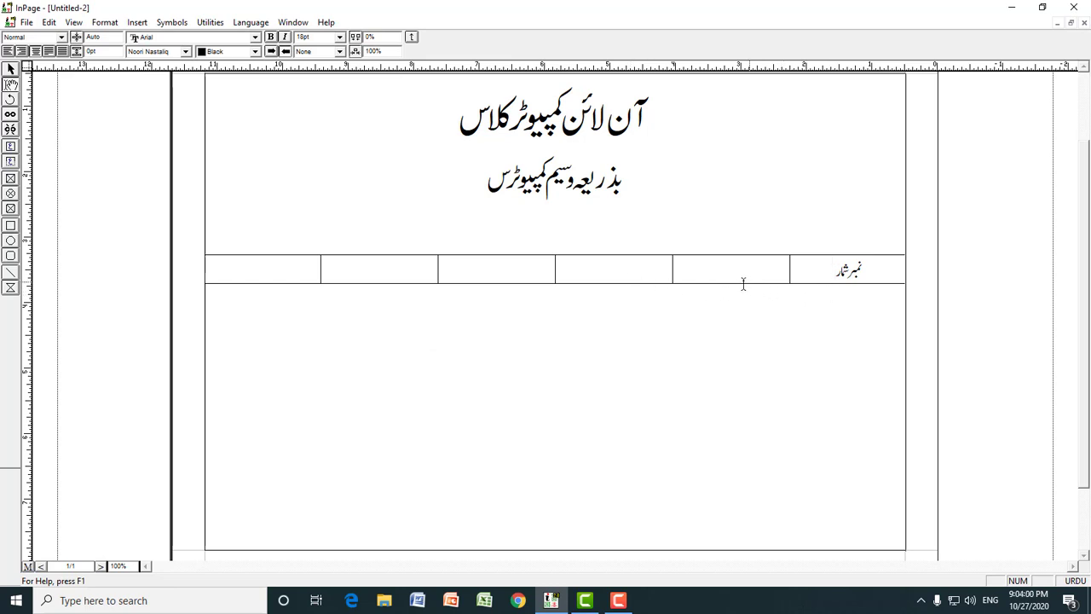
left_click_drag(868, 265, 247, 271)
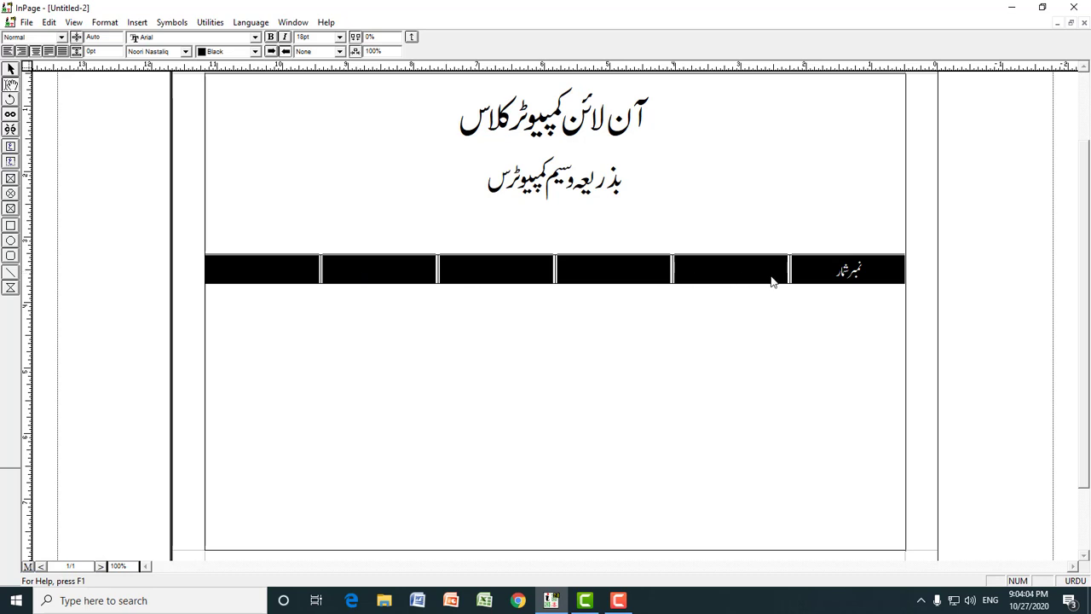
left_click_drag(779, 276, 894, 268)
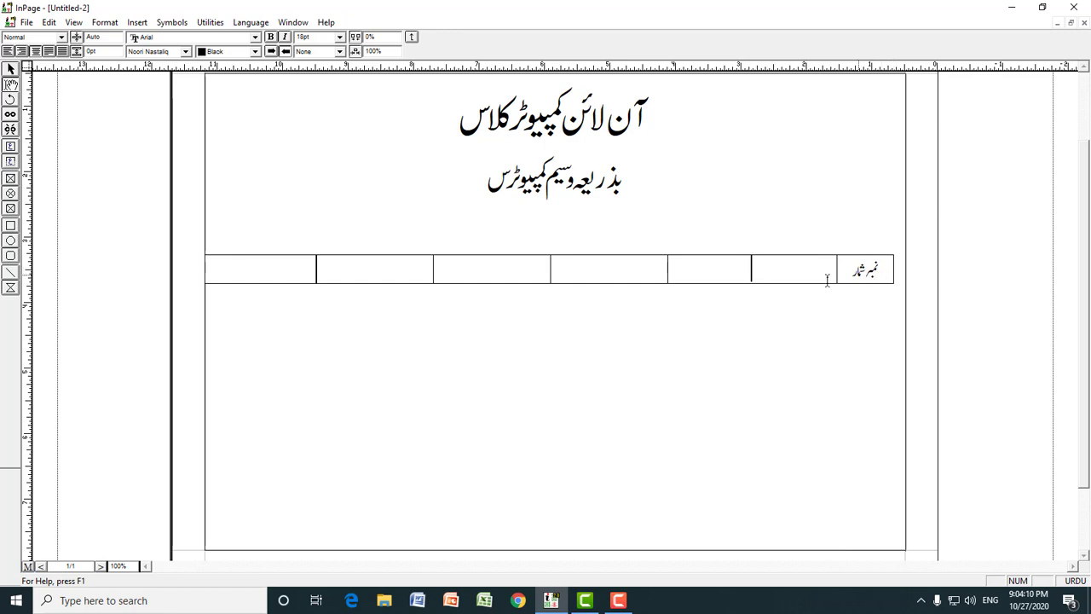
Step: Enter the headings قرآن, حدیث and عقائد in the third, fourth and fifth header cells
left_click(585, 267)
type("قرآن")
key("Tab")
type("حدیث")
key("Tab")
type("عقاء")
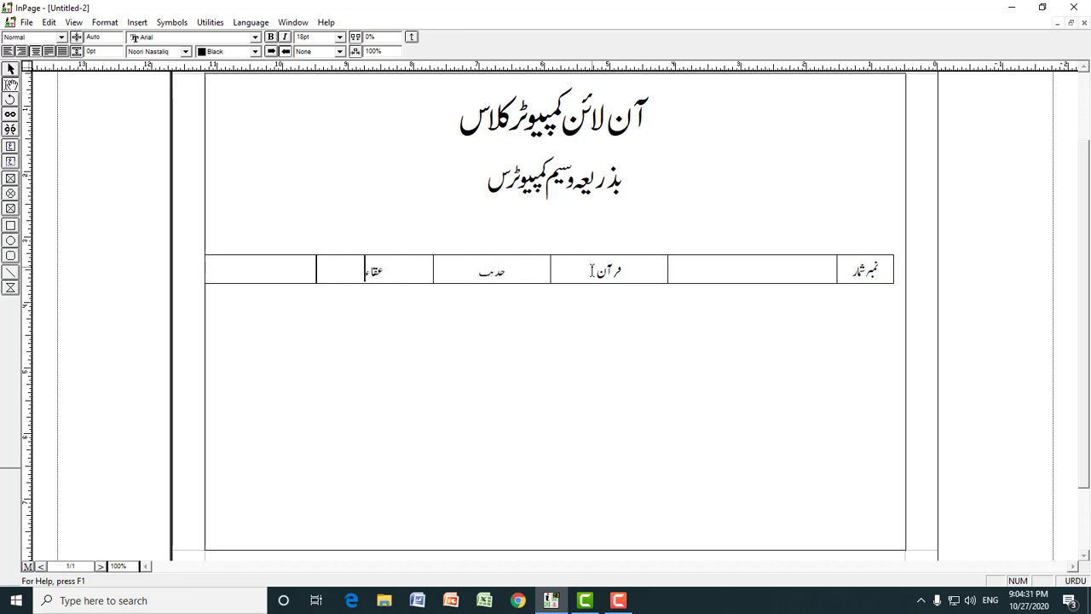
key("BackSpace")
type("ئد")
Step: Enter مجموعی نمبرات in the last header cell and نام طالب علم in the second header cell
key("Tab")
type("مجمو")
type("عی")
type(" نمبرات")
type("نام")
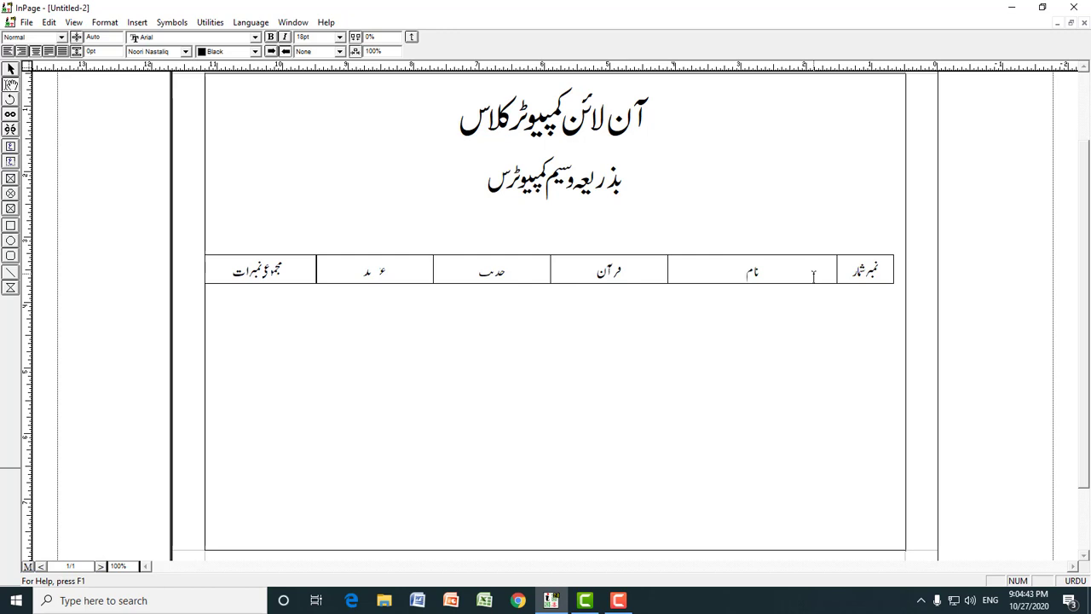
type(" طالب علم")
Step: Narrow the مجموعی نمبرات column from its outer edge, and remove the table's indent so the table is centered between the margins
left_click(871, 270)
left_click_drag(207, 259, 221, 259)
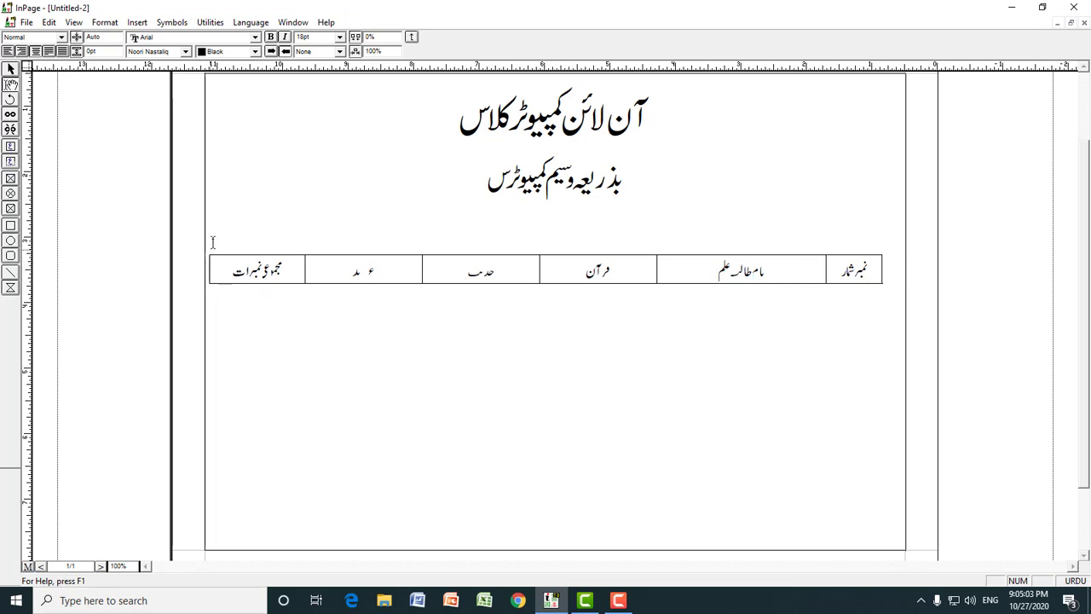
left_click(105, 22)
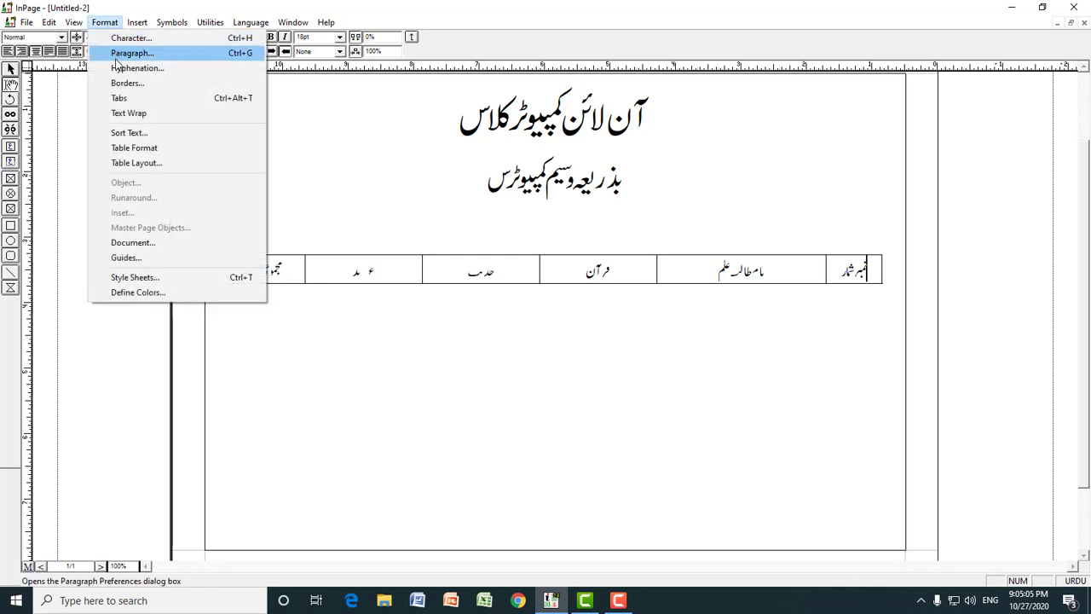
left_click(144, 149)
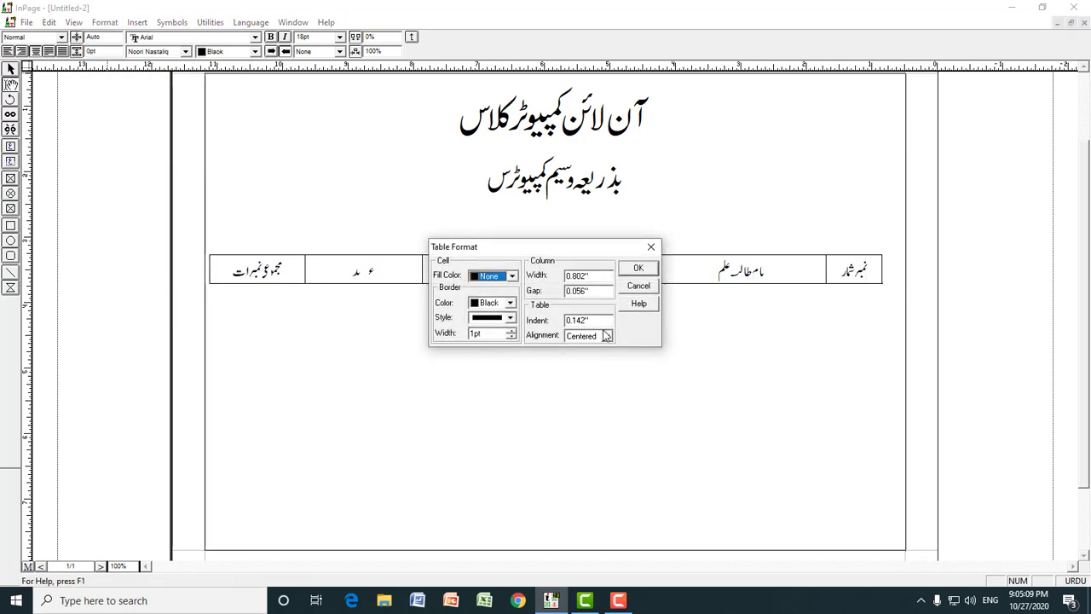
left_click_drag(602, 319, 563, 320)
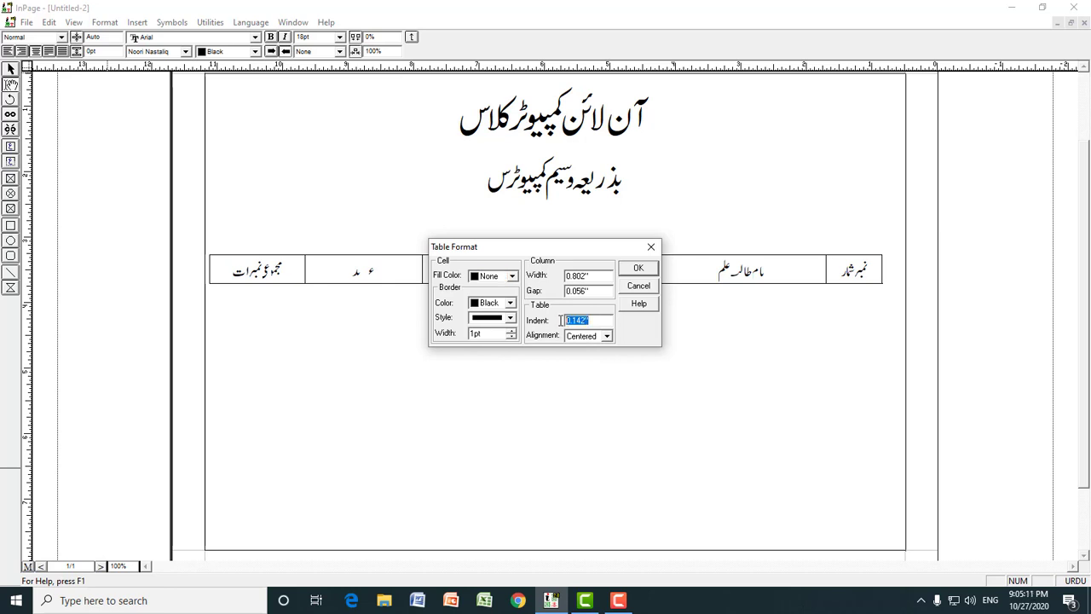
left_click(639, 269)
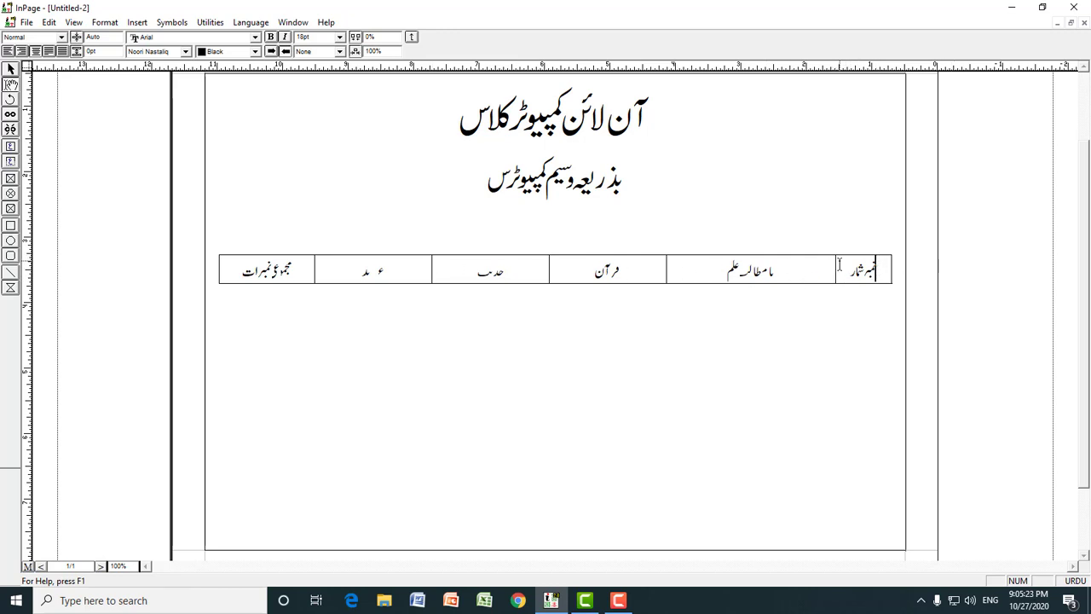
Step: Move through the header row from its first cell past its last one to add a first data row
left_click(254, 271)
left_click(855, 271)
key("Tab")
key("Tab")
key("Tab")
key("Tab")
key("Tab")
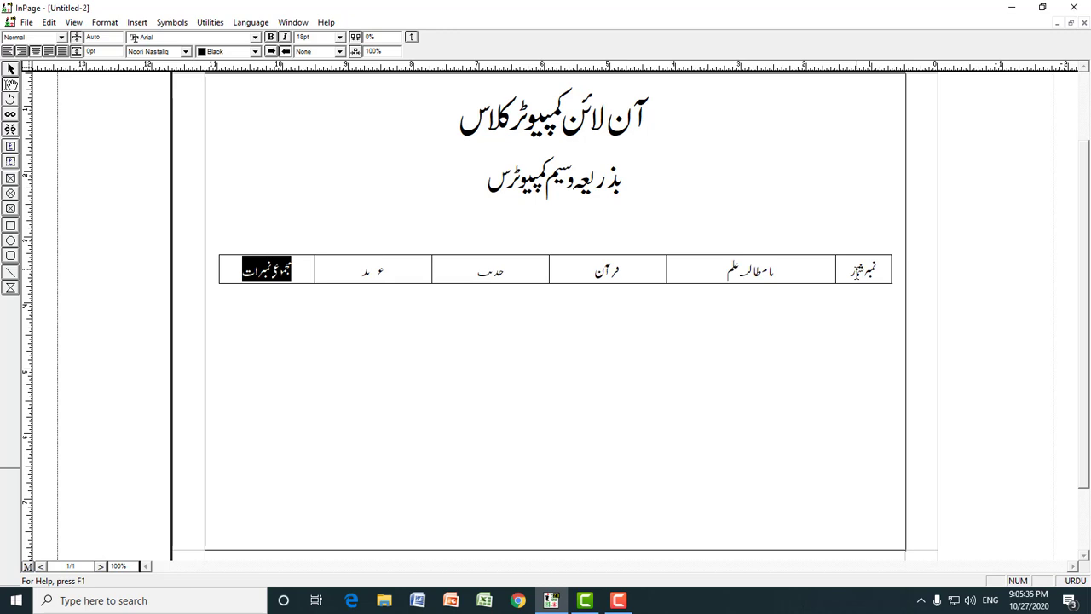
key("Tab")
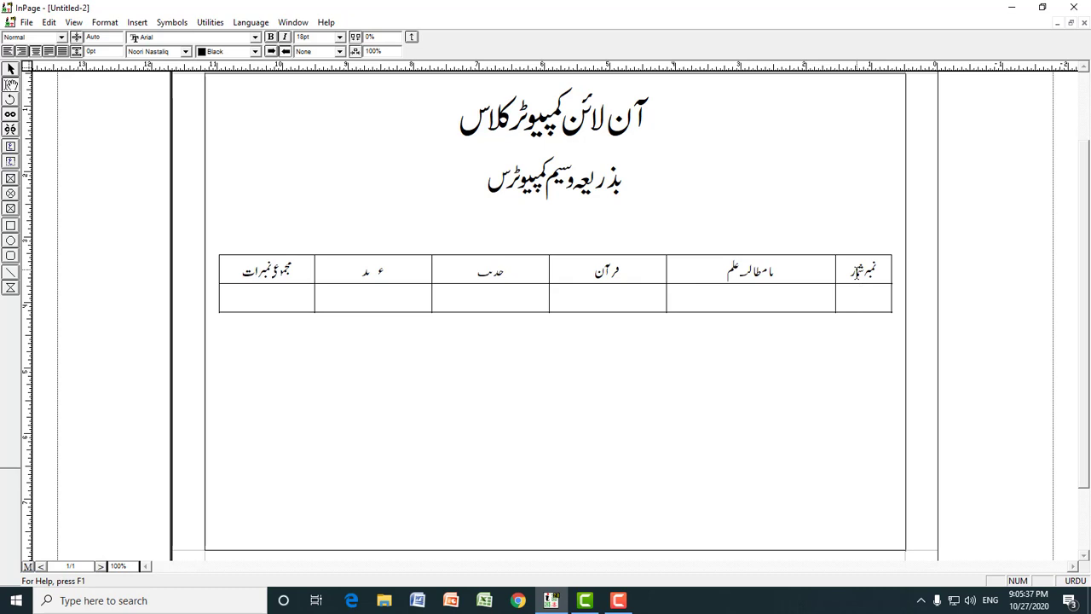
Step: Enter ۱ under نمبر شمار in the first data row and continue past its last cell to add a second row
type("۱")
key("Tab")
key("Tab")
key("Tab")
key("Tab")
key("Tab")
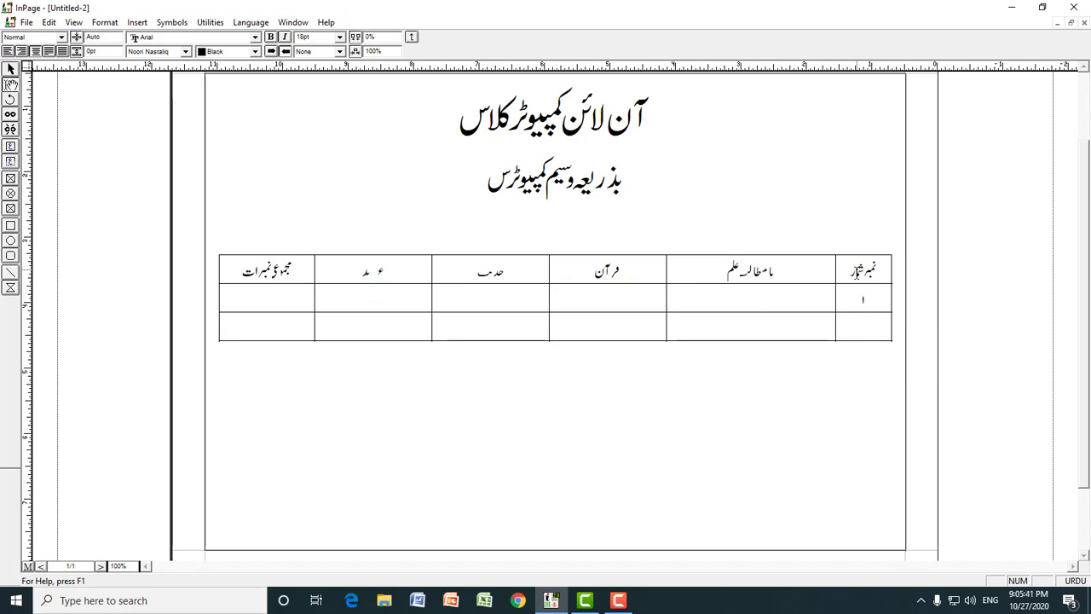
Step: Enter ۲ as the serial number of the second data row and add a third data row
type("۲")
key("Tab")
key("Tab")
key("Tab")
key("Tab")
key("Tab")
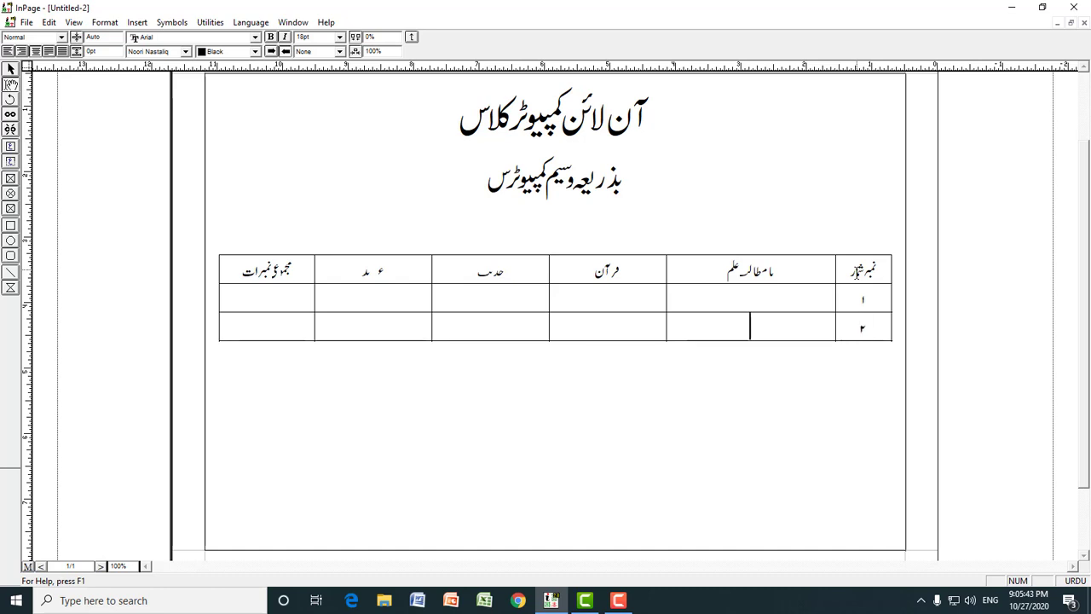
key("Tab")
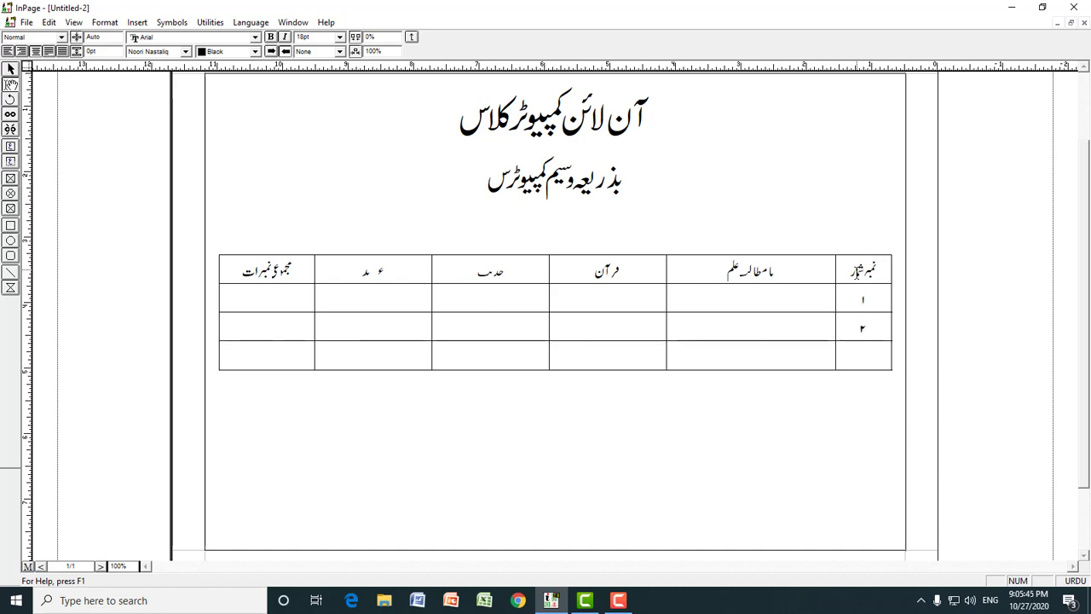
Step: Enter ۳ as the serial number of the third data row and refresh the page display
type("۳")
key("F5")
key("F6")
key("F7")
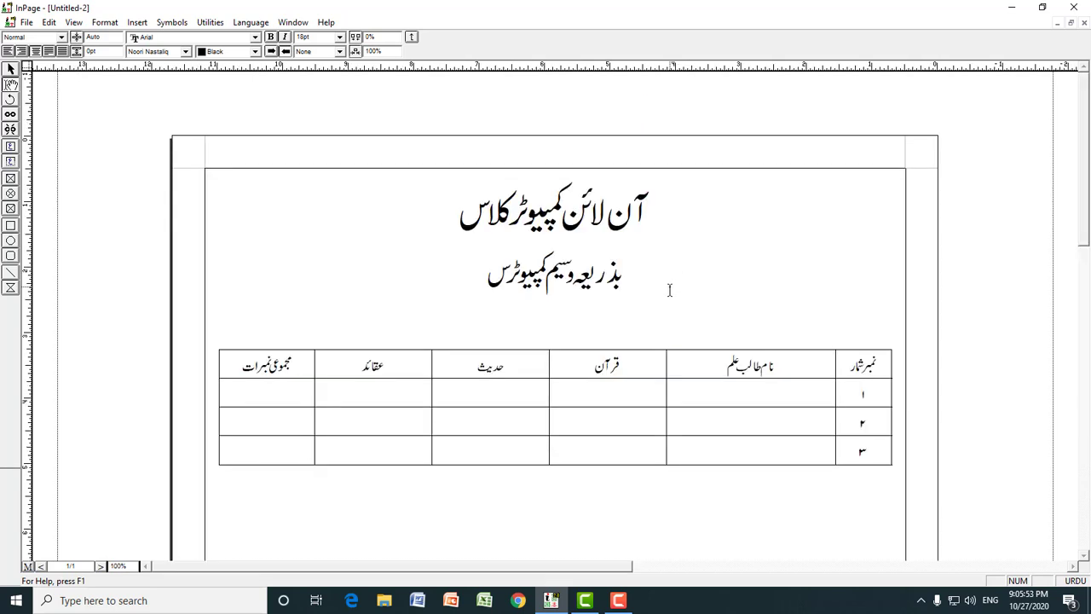
key("F6")
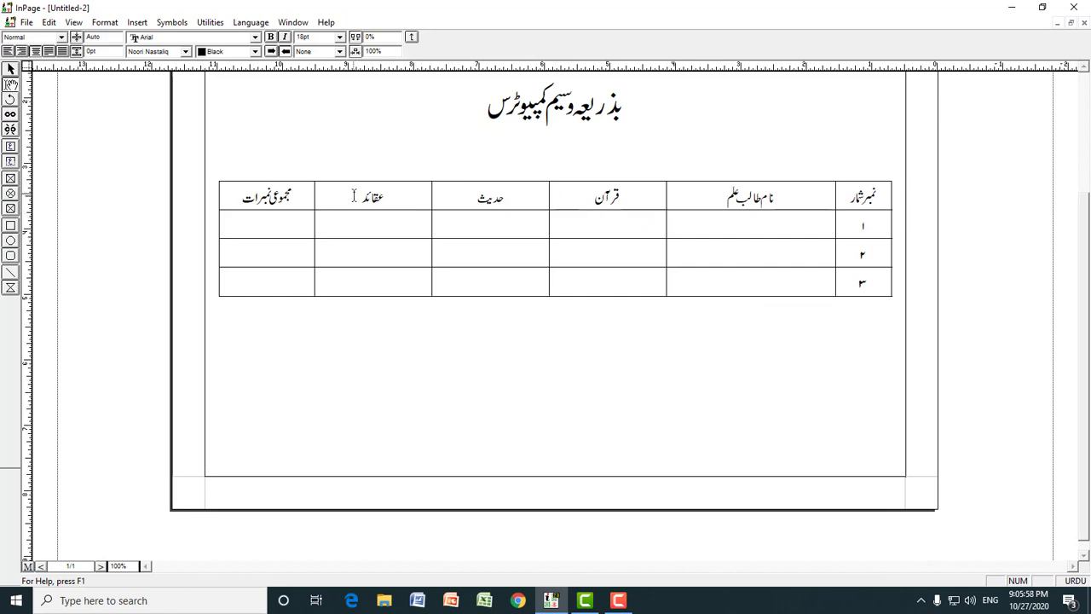
Step: Insert a new column before the عقائد column using the table layout options Column and Before
left_click(417, 203)
left_click(112, 20)
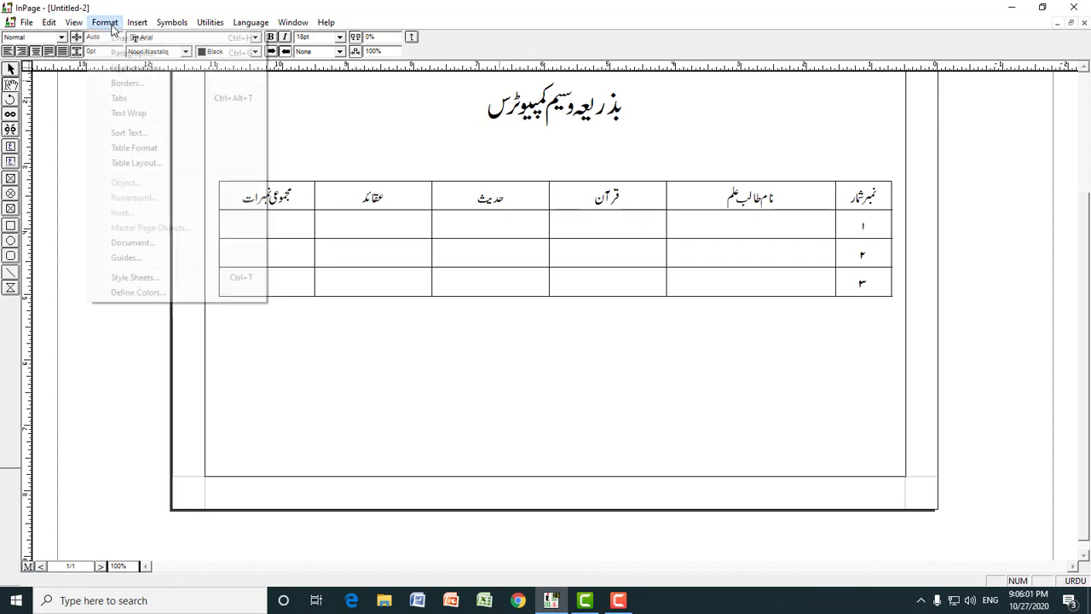
left_click(136, 164)
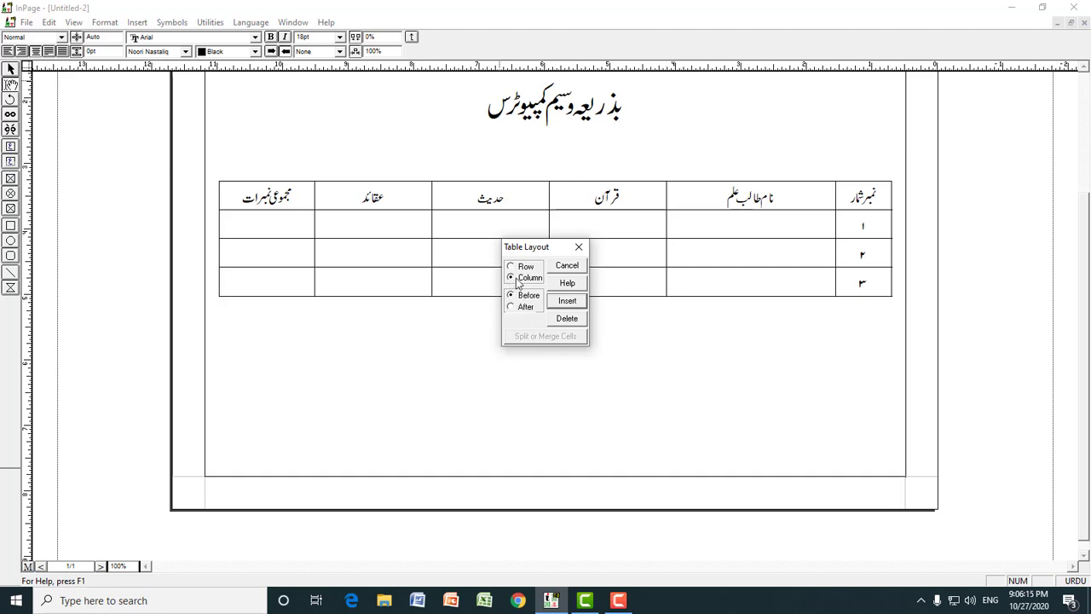
left_click(558, 303)
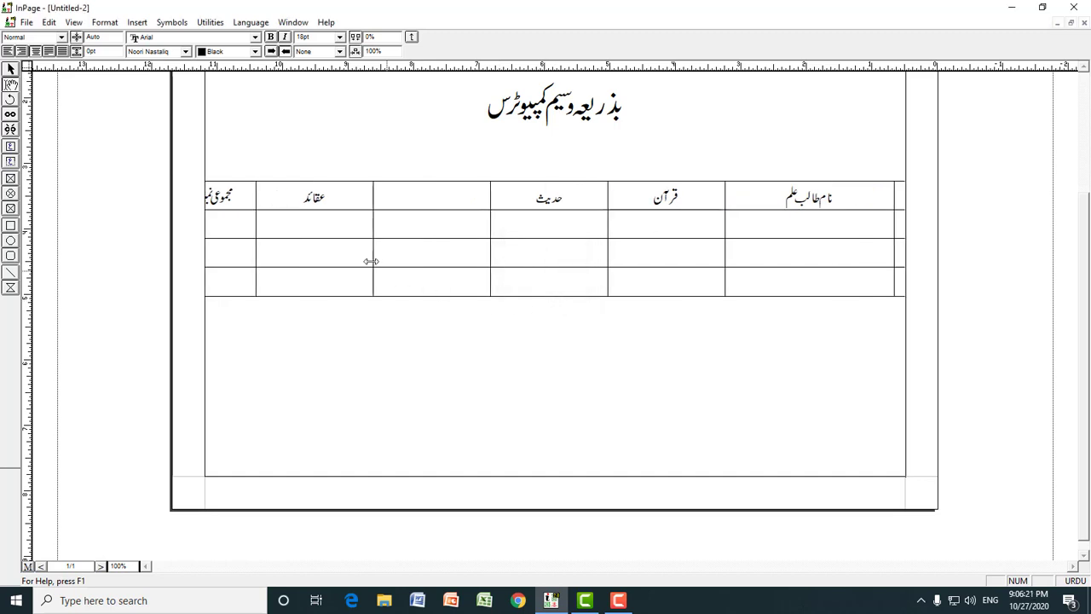
Step: Enter سنت as the heading of the new column between حدیث and عقائد
left_click_drag(336, 198, 299, 201)
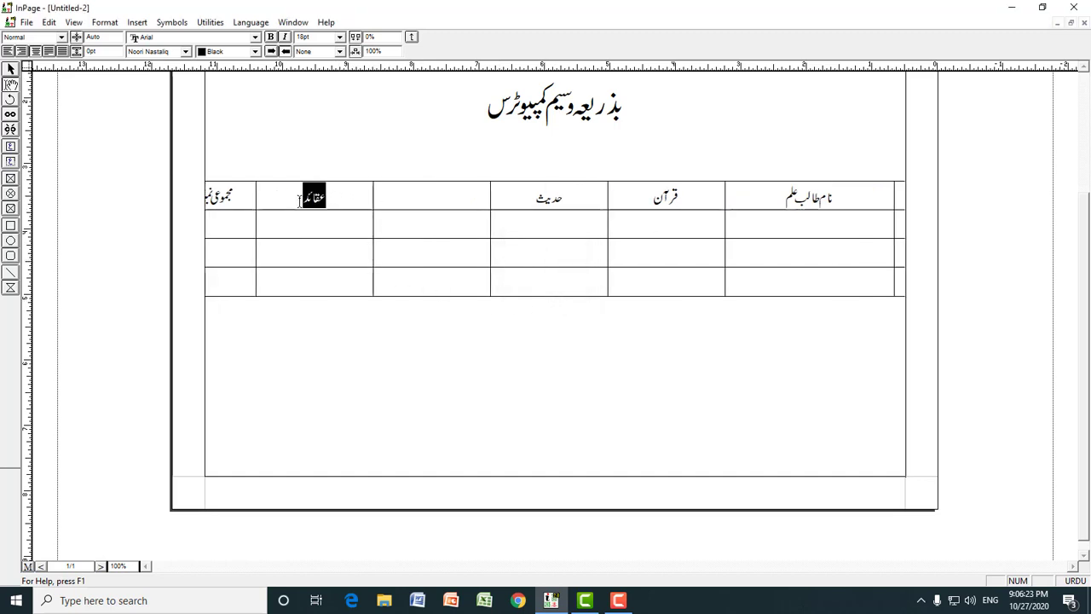
left_click(434, 201)
type("سنت")
Step: Narrow the عقائد, سنت and حدیث columns by shifting their borders to make room for the مجموعی نمبرات heading
left_click_drag(256, 187, 284, 185)
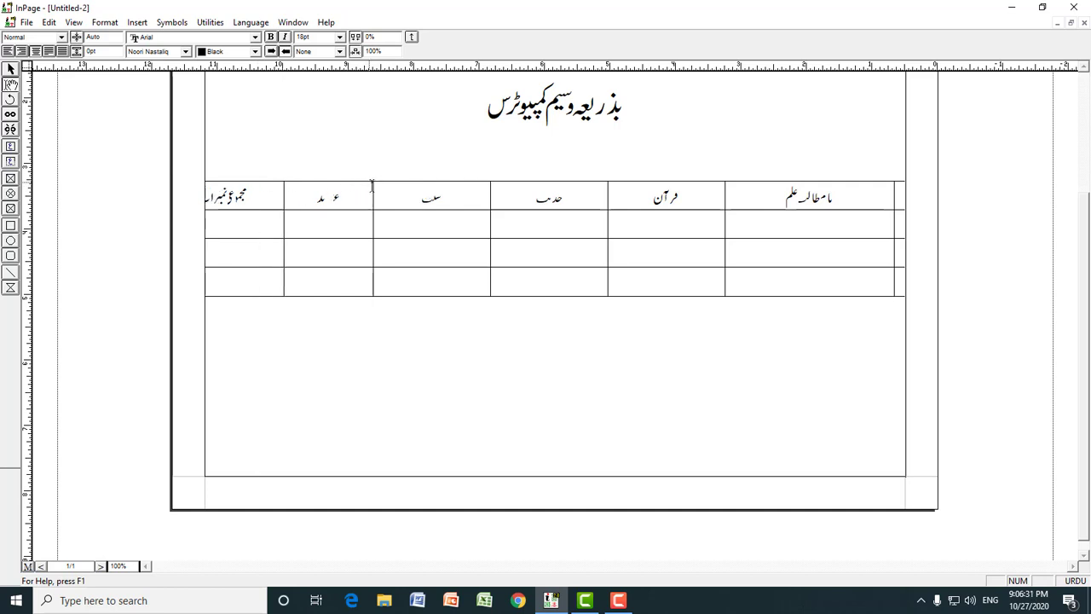
left_click_drag(373, 183, 397, 184)
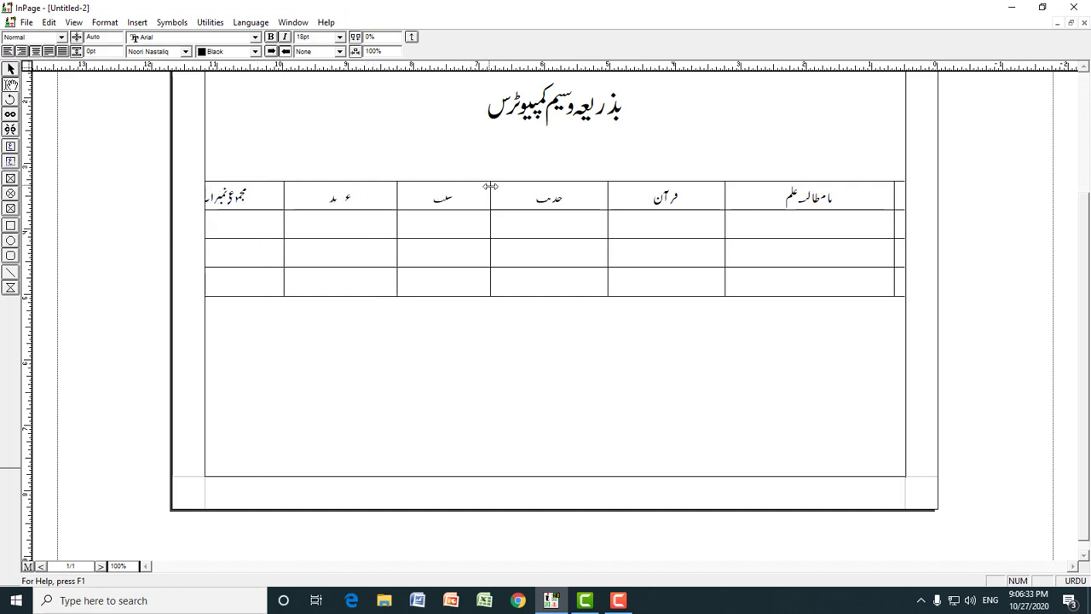
left_click_drag(506, 186, 511, 186)
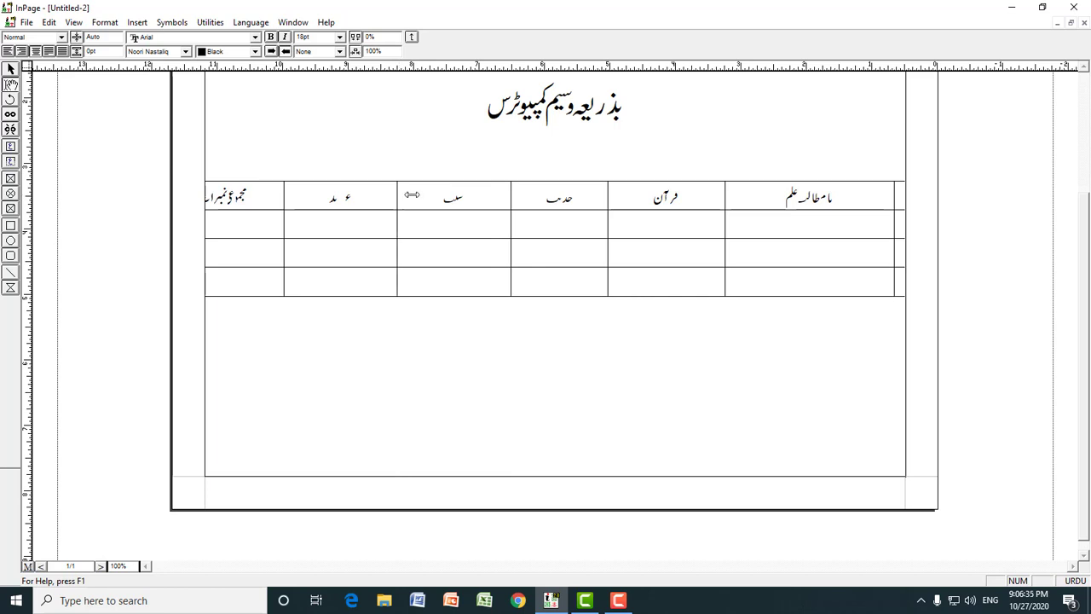
left_click_drag(411, 194, 412, 195)
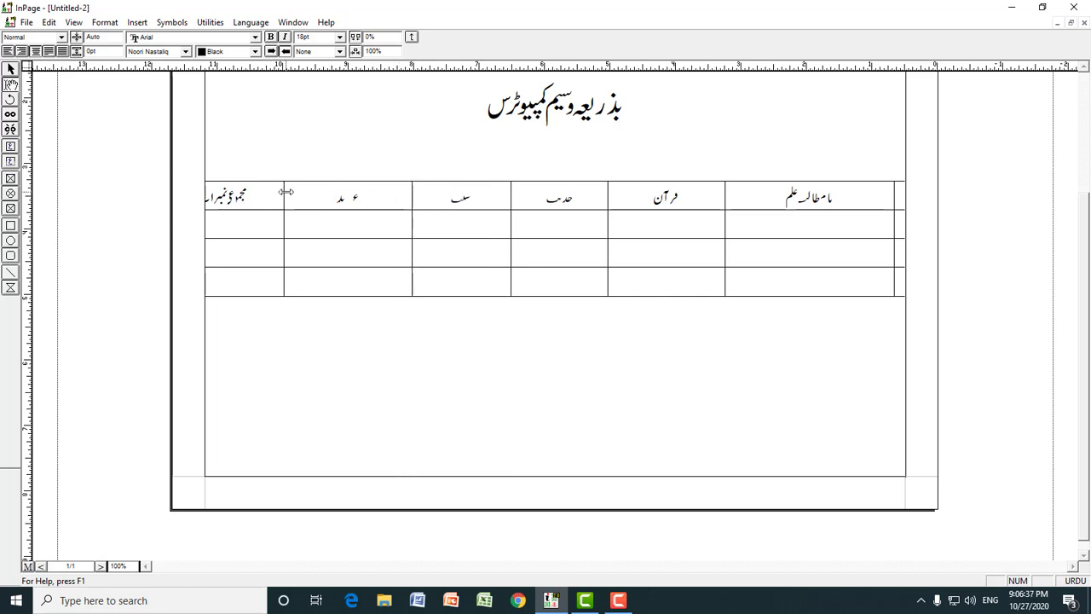
left_click_drag(286, 193, 309, 192)
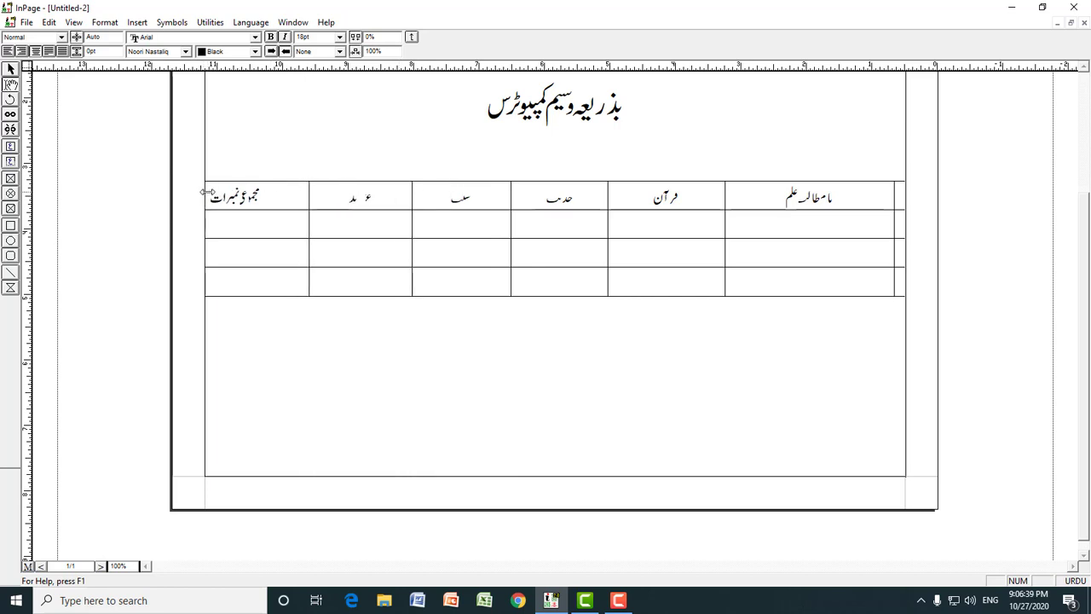
Step: Fit the whole table inside the page frame by narrowing مجموعی نمبرات, leaving its heading on one line beside a narrower عقائد column
left_click_drag(207, 192, 228, 193)
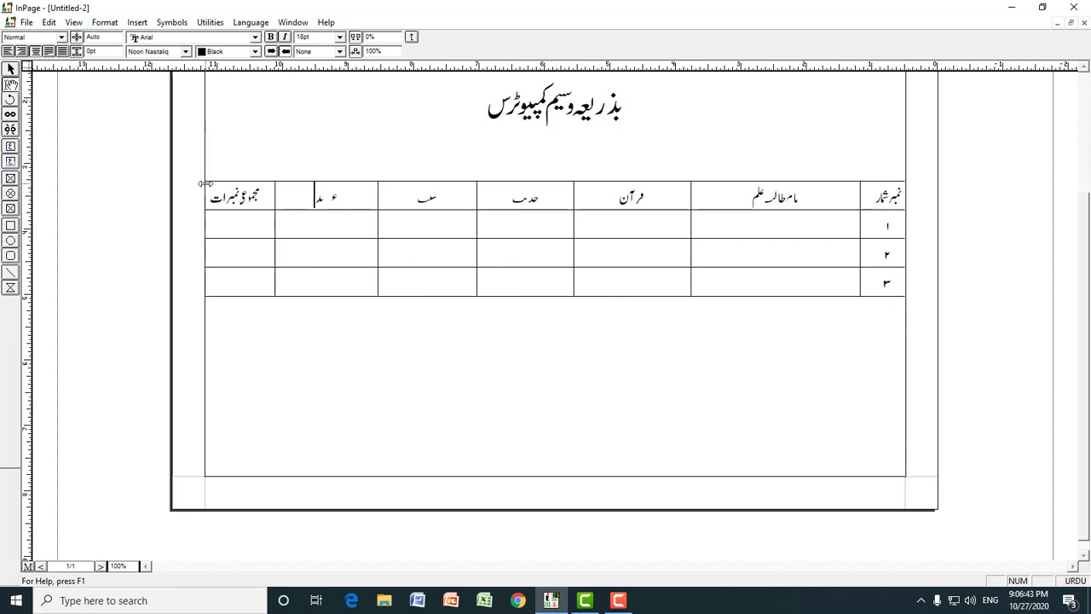
left_click_drag(206, 183, 227, 189)
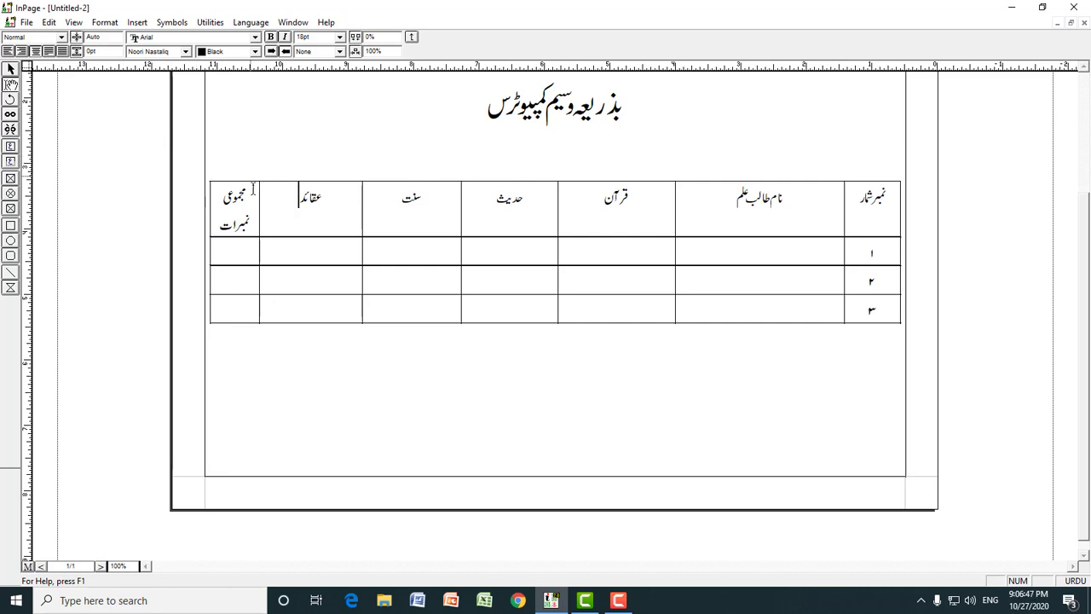
left_click_drag(259, 195, 275, 194)
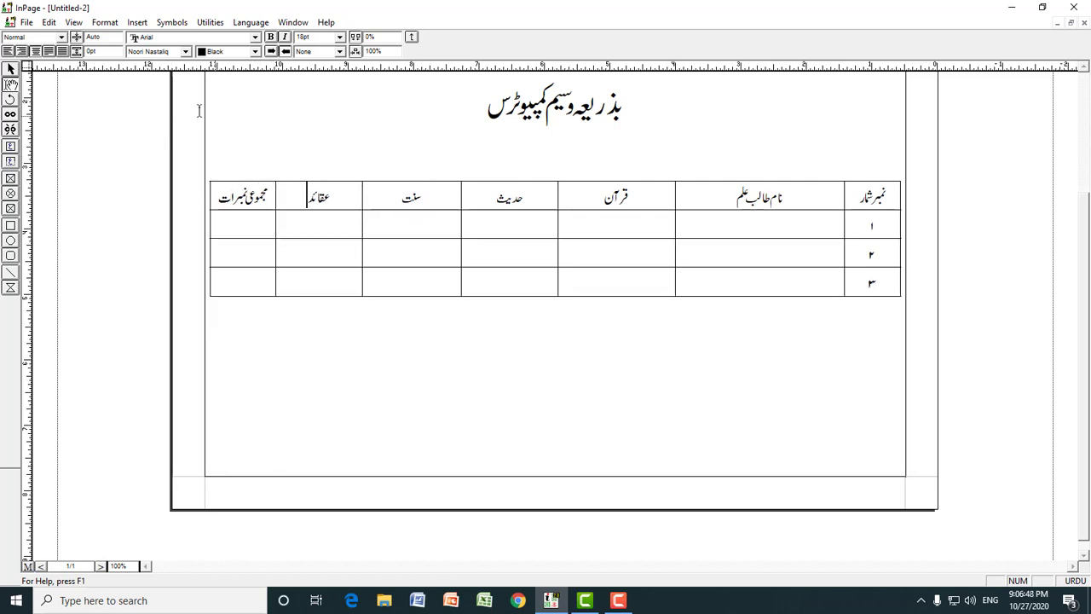
Step: Check the table's Centered alignment in the table format settings and accept them
left_click(104, 22)
left_click(143, 212)
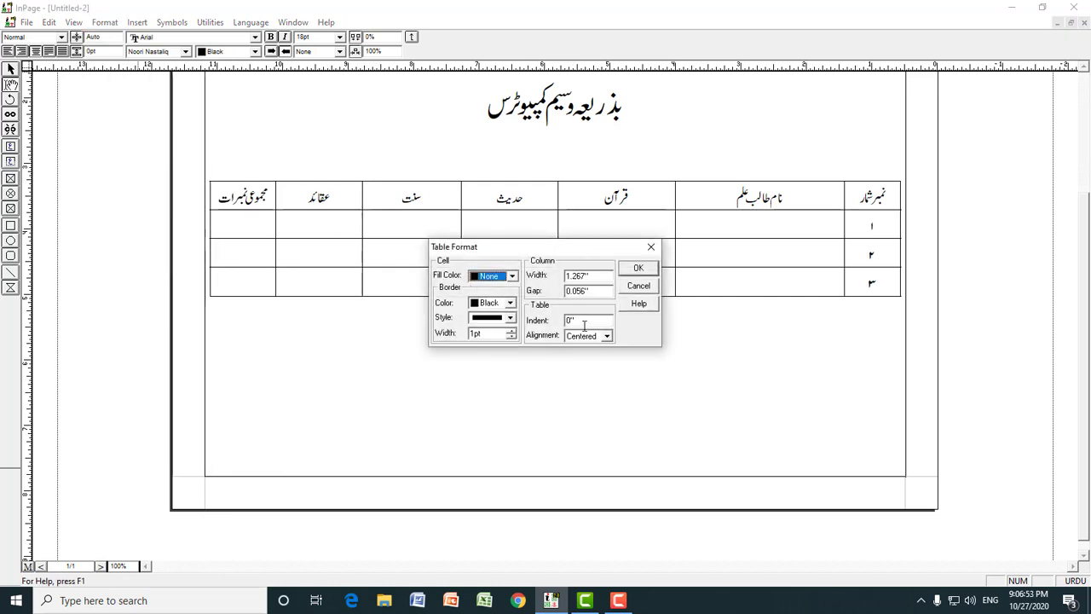
left_click(638, 269)
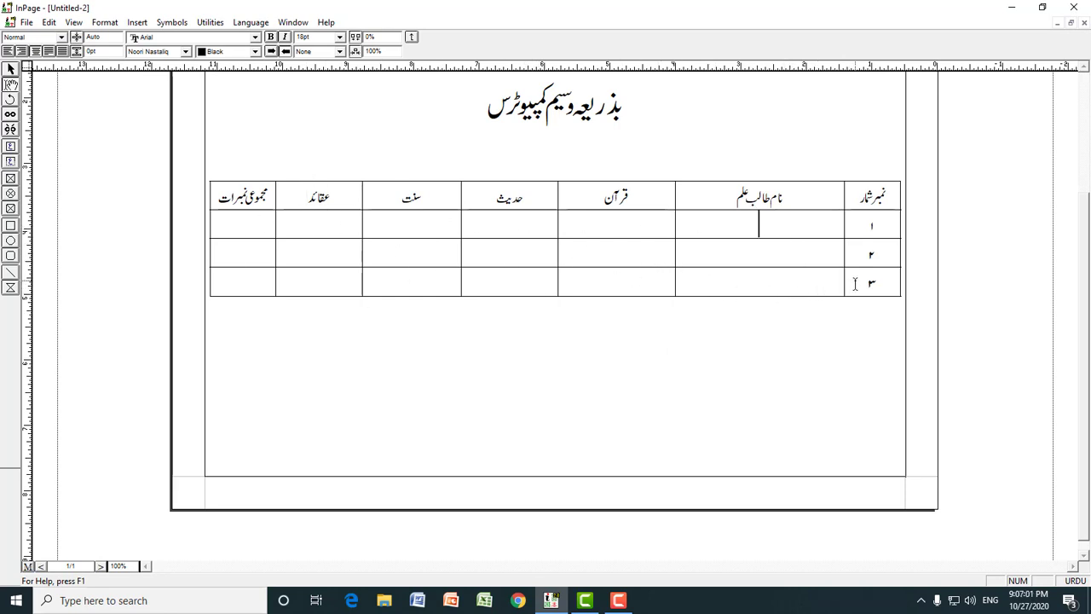
Step: Insert a new row above the row numbered ۳ using the table layout options Row and Before
left_click(772, 281)
left_click(105, 22)
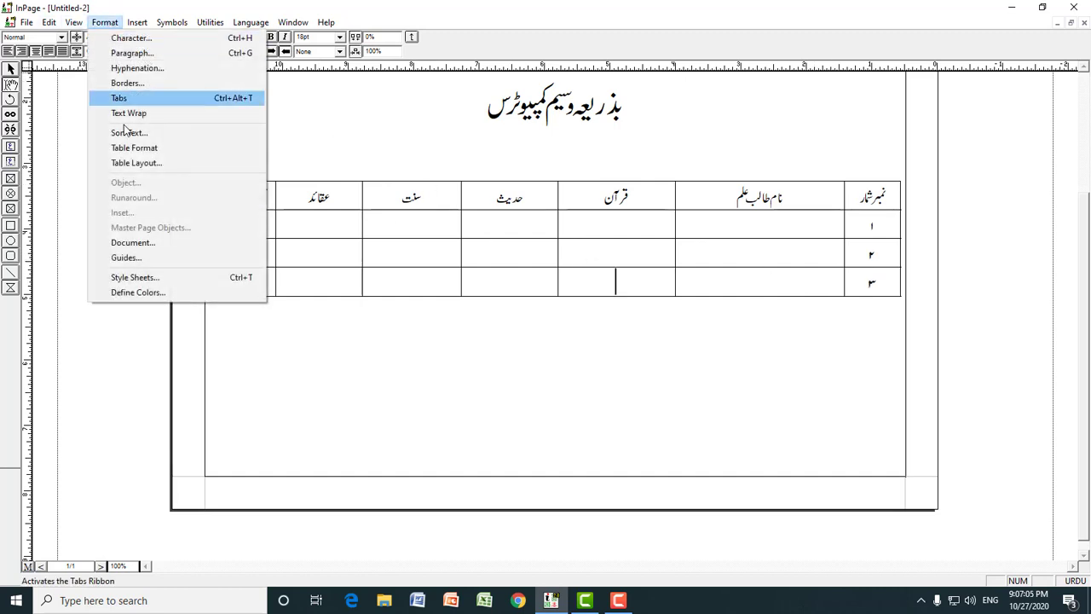
left_click(134, 163)
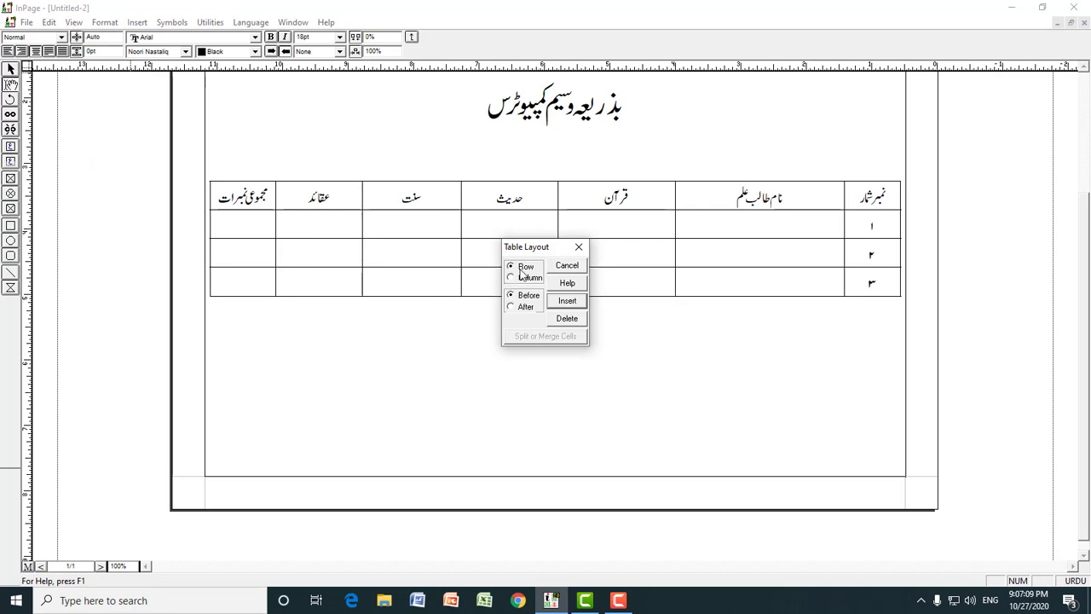
left_click(562, 303)
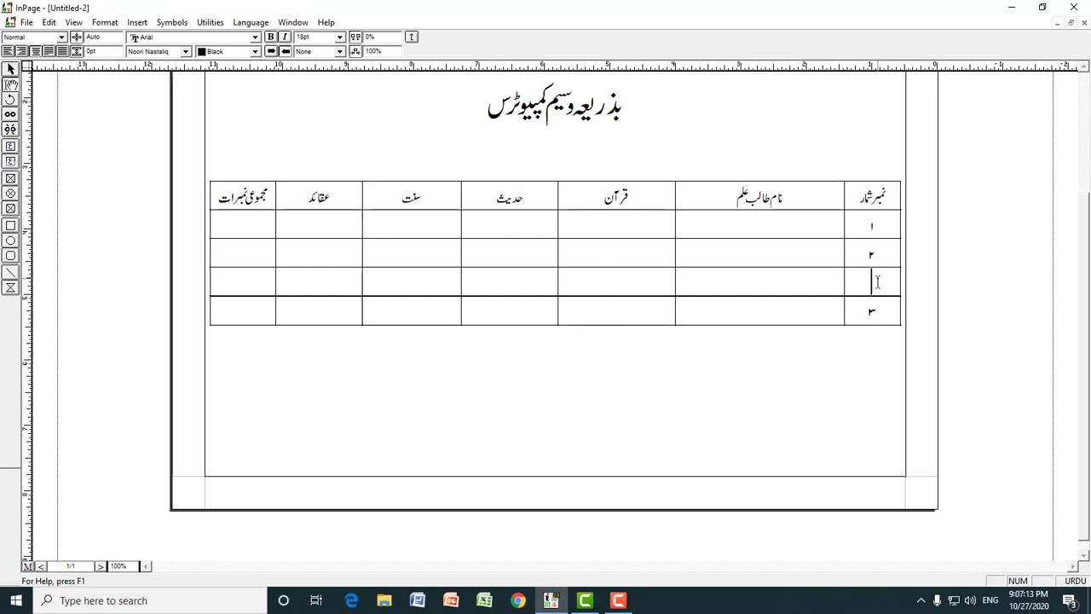
Step: Number the inserted row ۳ and change the serial number of the last row to ۴
type("۳")
left_click_drag(880, 309, 868, 311)
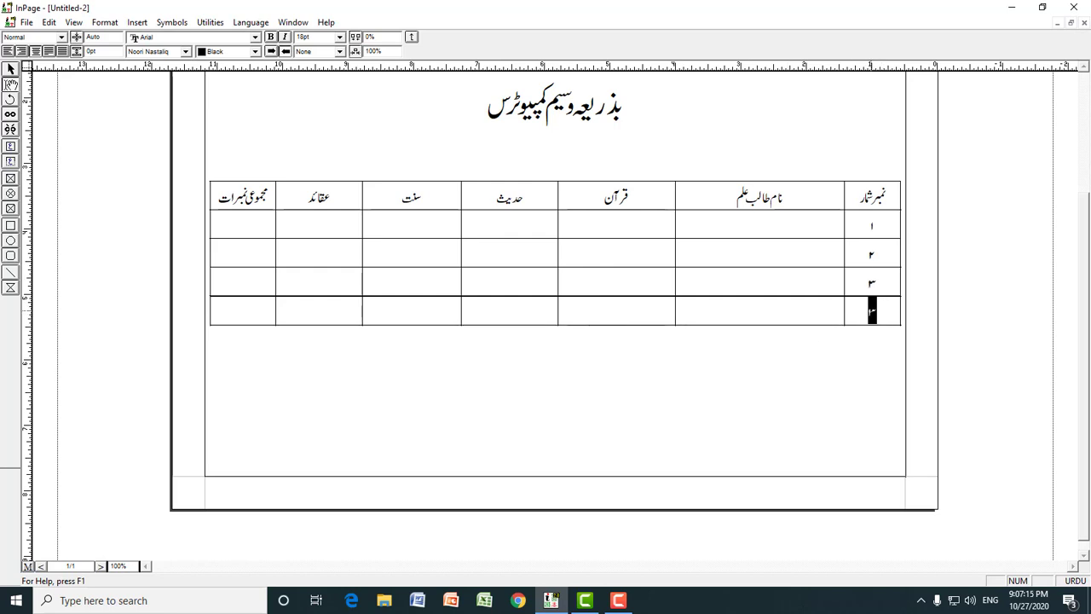
type("۴")
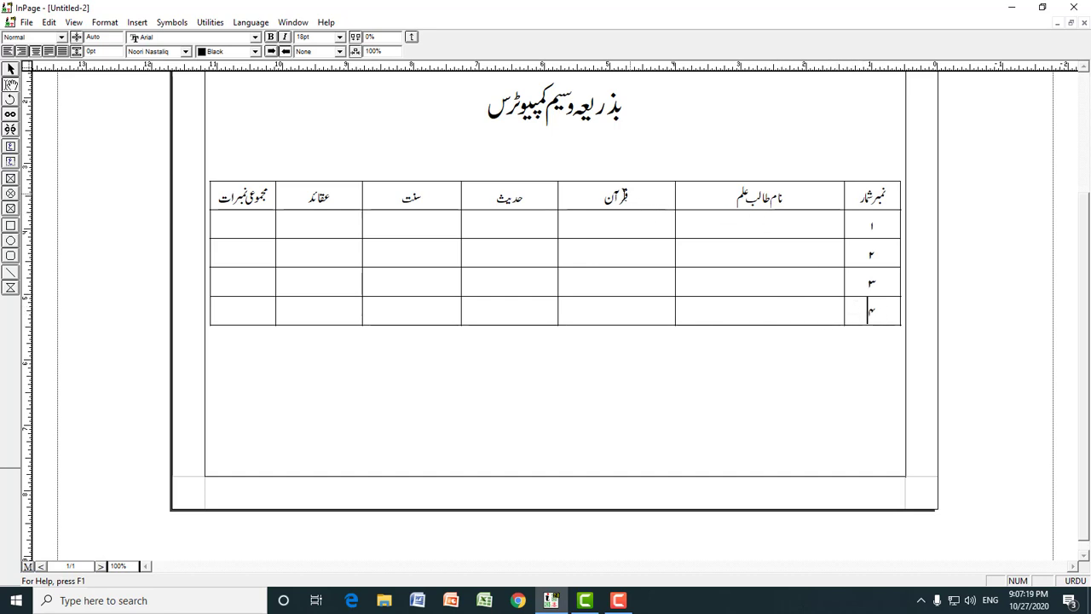
Step: Delete the entire row numbered ۴ from the table using the table layout Row option
left_click_drag(881, 310, 243, 312)
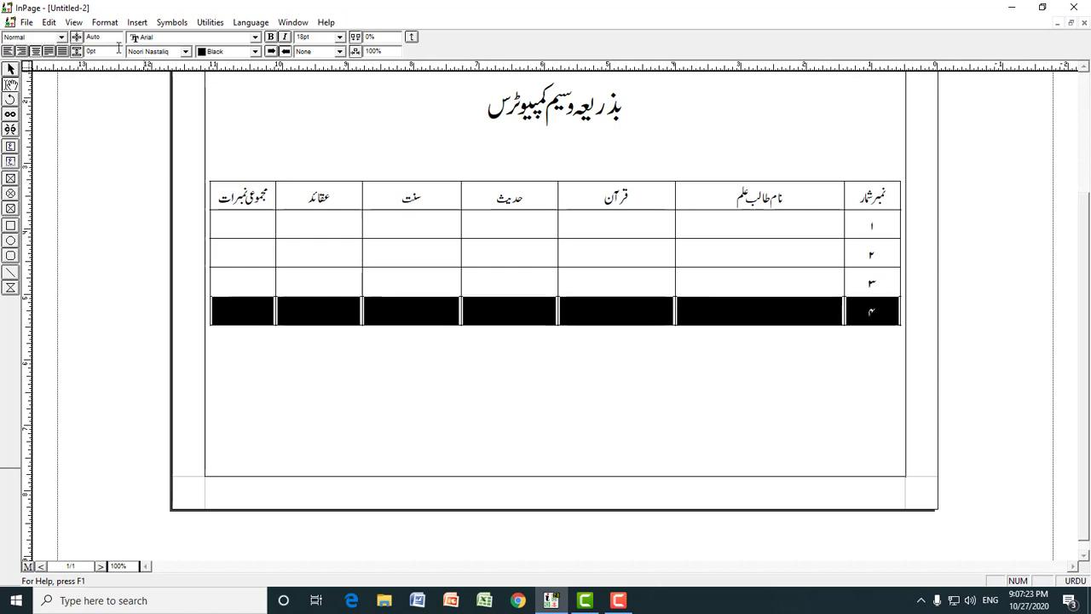
left_click(105, 23)
left_click(128, 161)
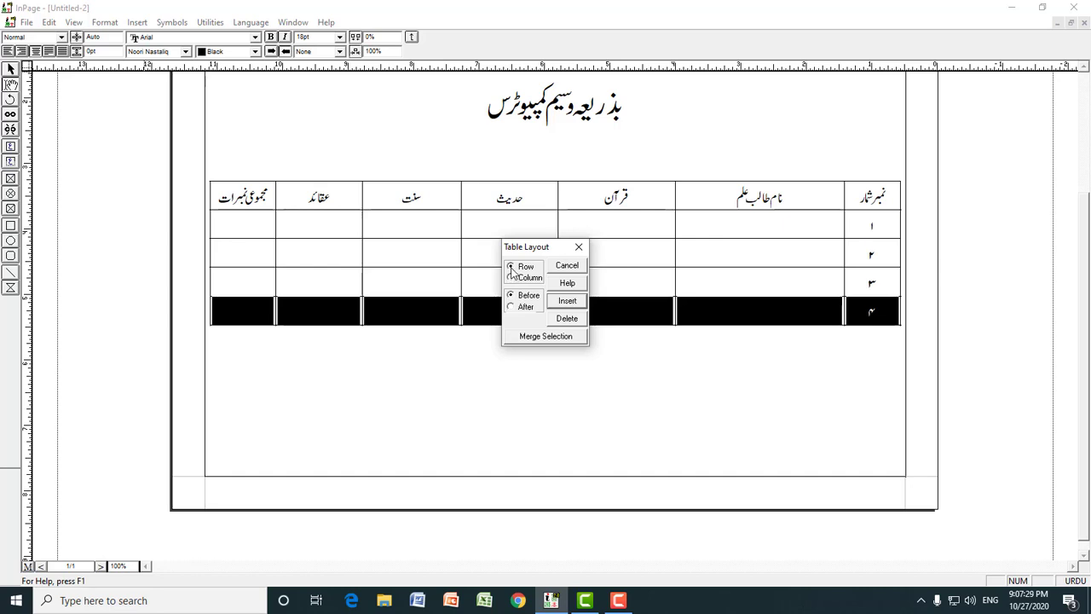
left_click(566, 318)
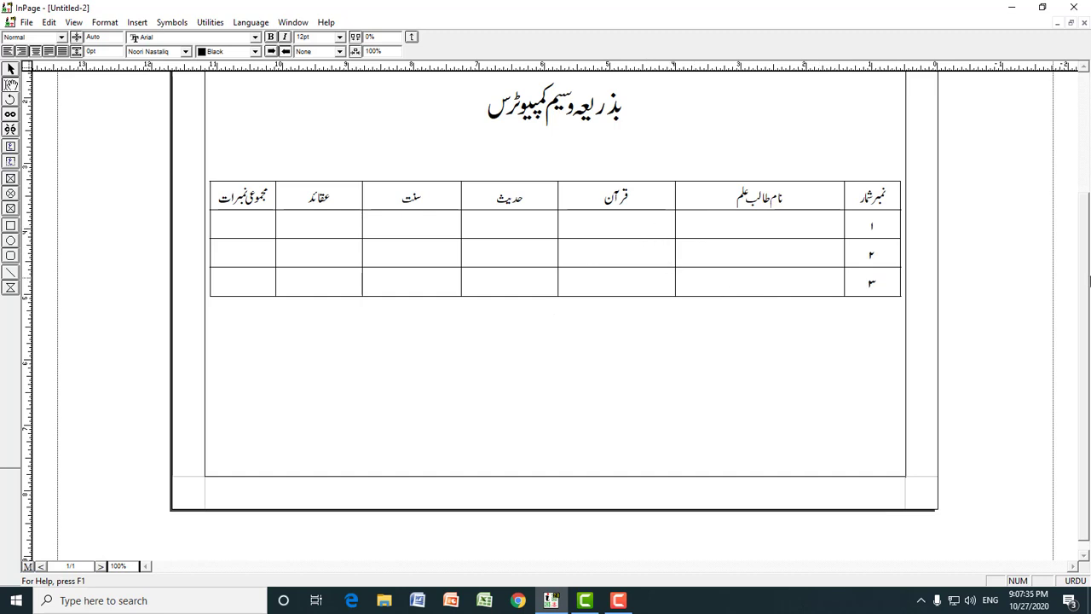
left_click_drag(1086, 264, 1018, 204)
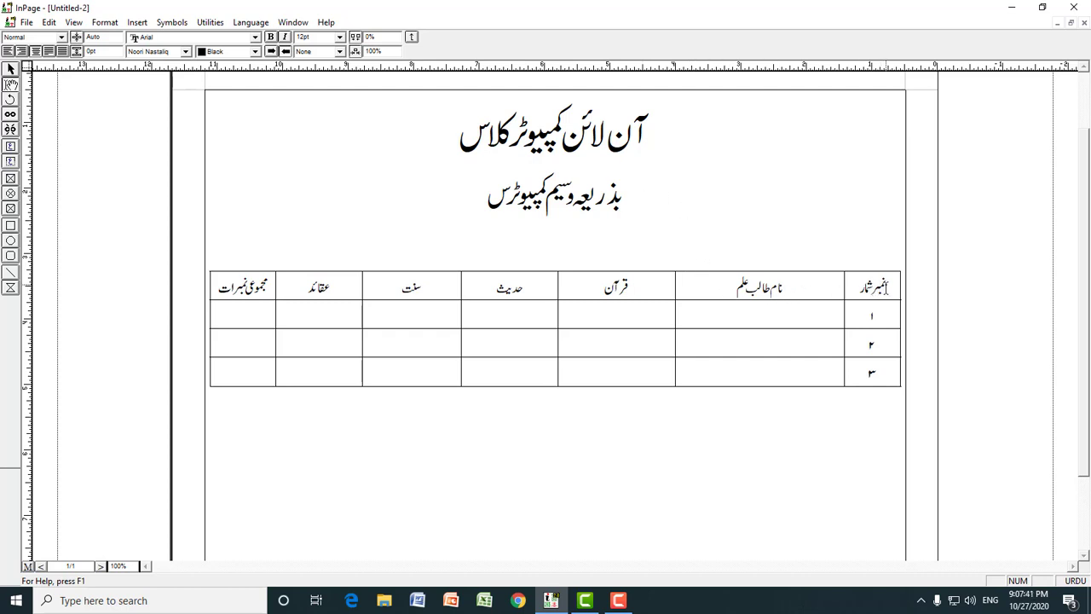
left_click(884, 287)
left_click_drag(886, 288, 238, 372)
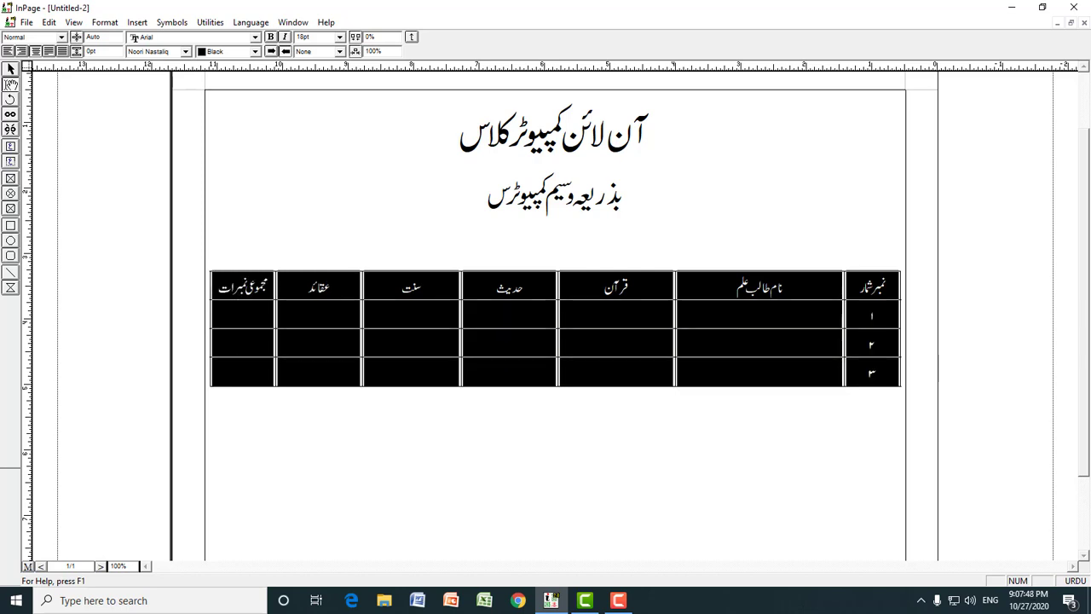
left_click(739, 315)
left_click_drag(886, 286, 238, 373)
left_click(319, 322)
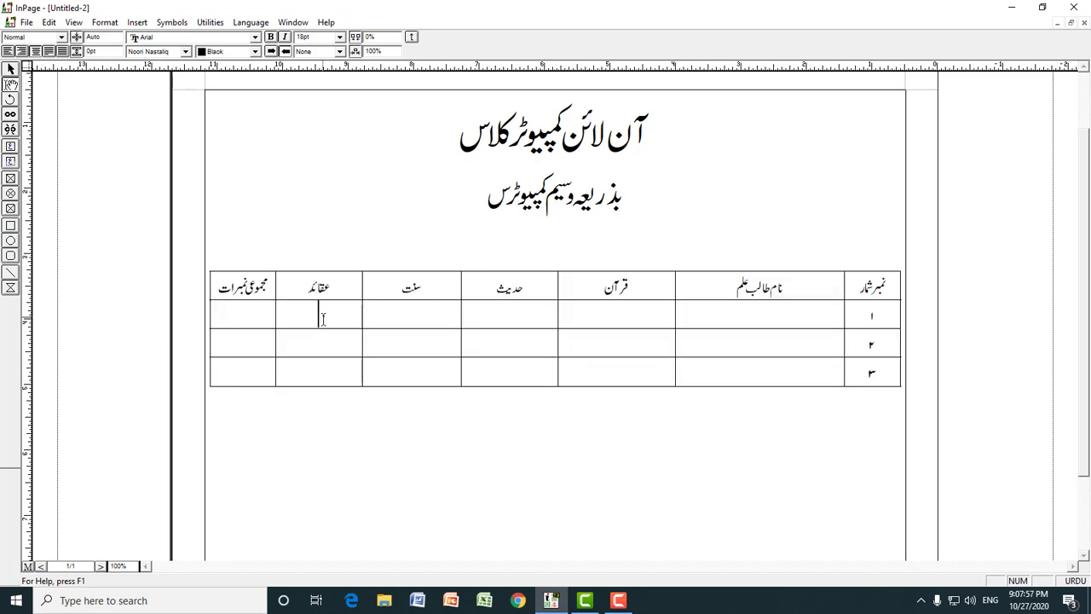